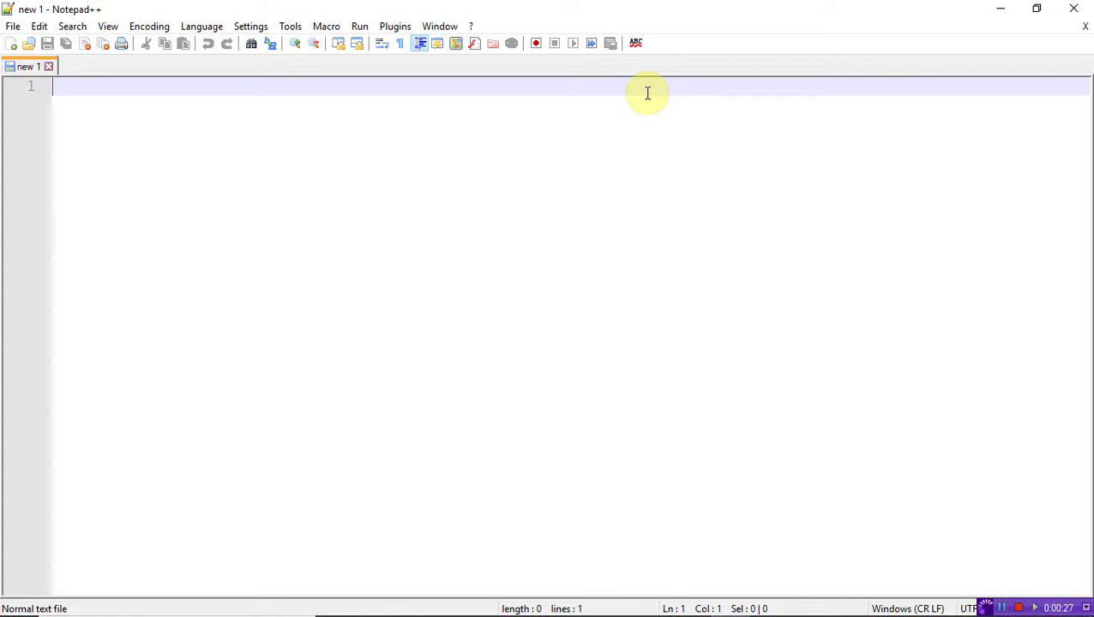
Write the <!DOCTYPE html>, <html> and <body> tags on separate lines
type("<")
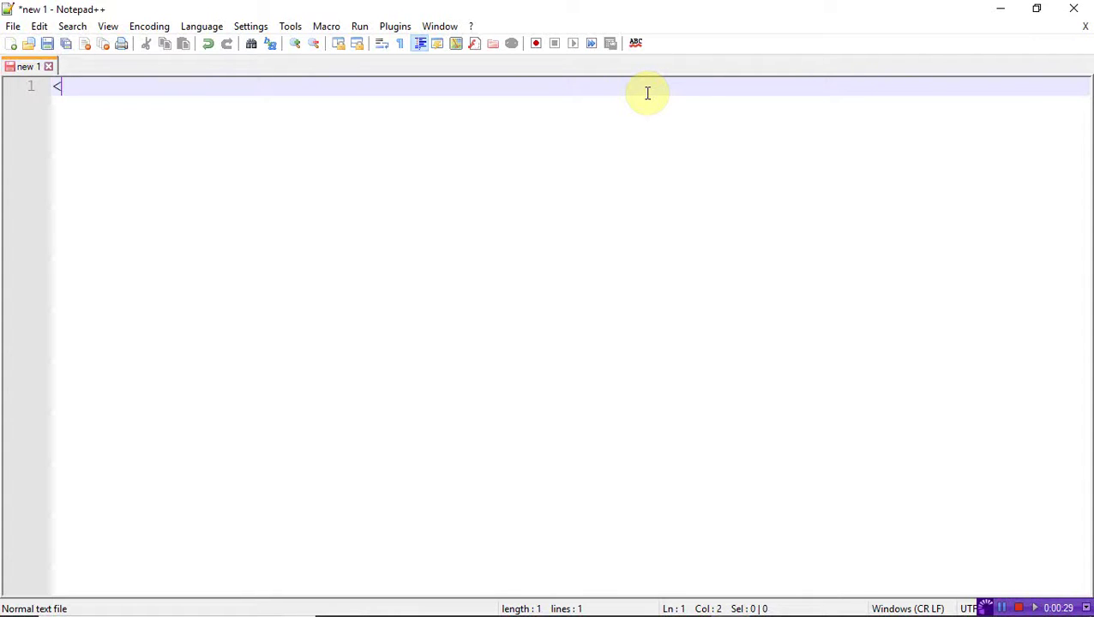
type("!DO")
type("CTYPE h")
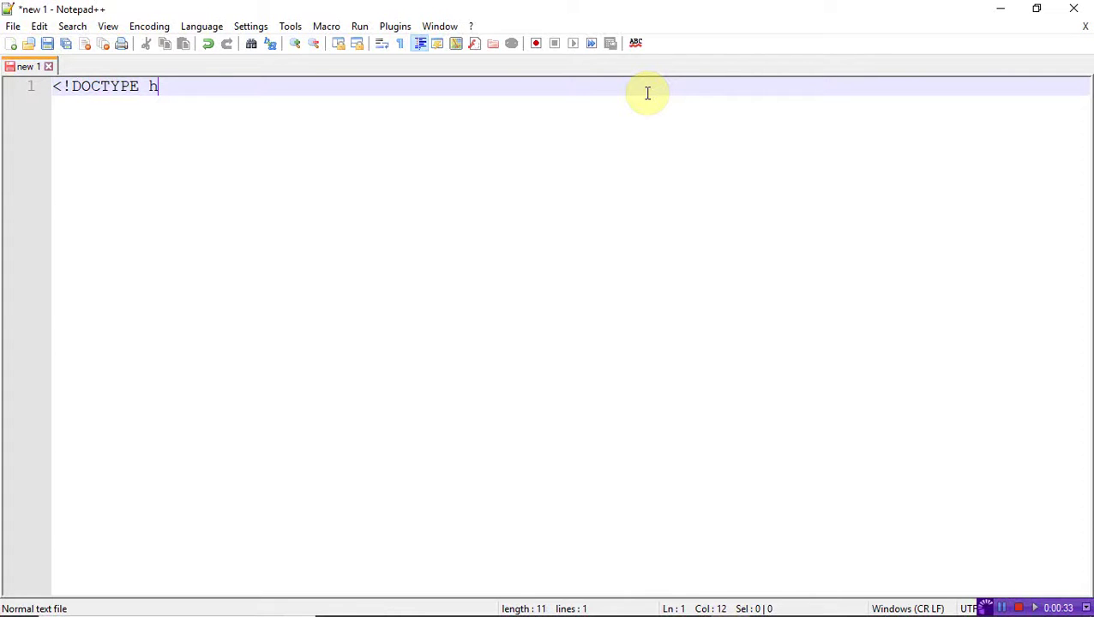
type("tml")
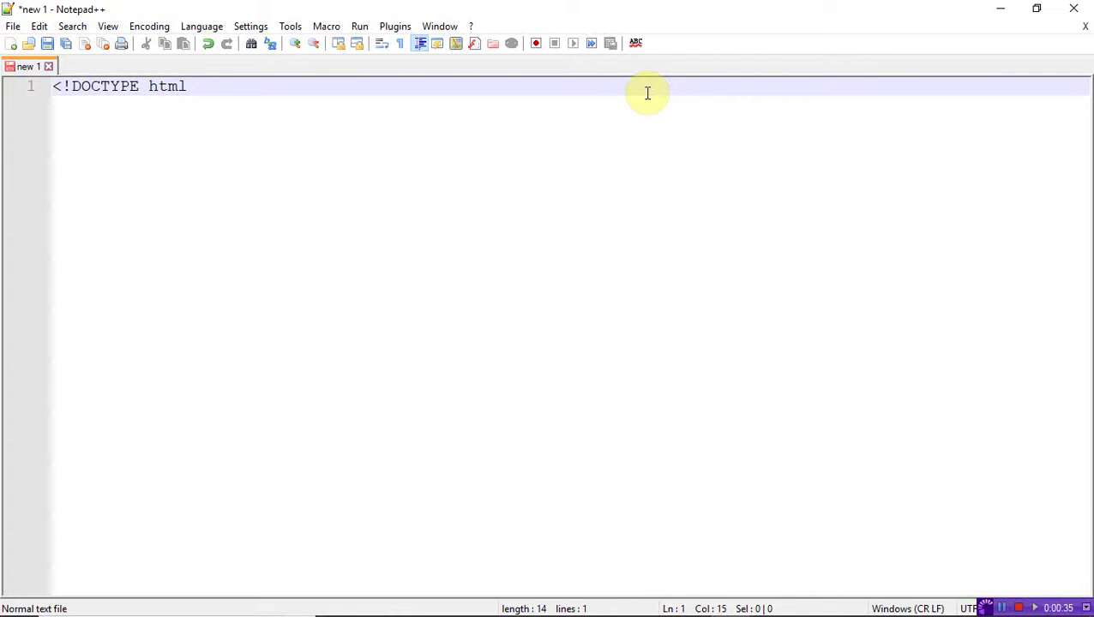
type(">")
key("Return")
type("<ht")
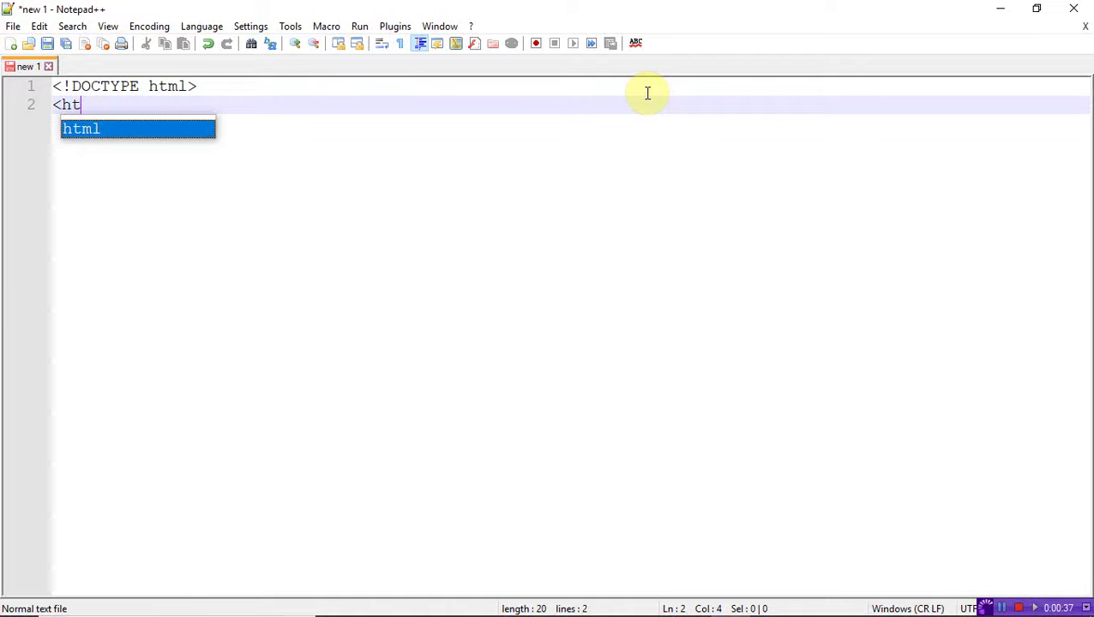
type("ml>")
key("Return")
type("<b")
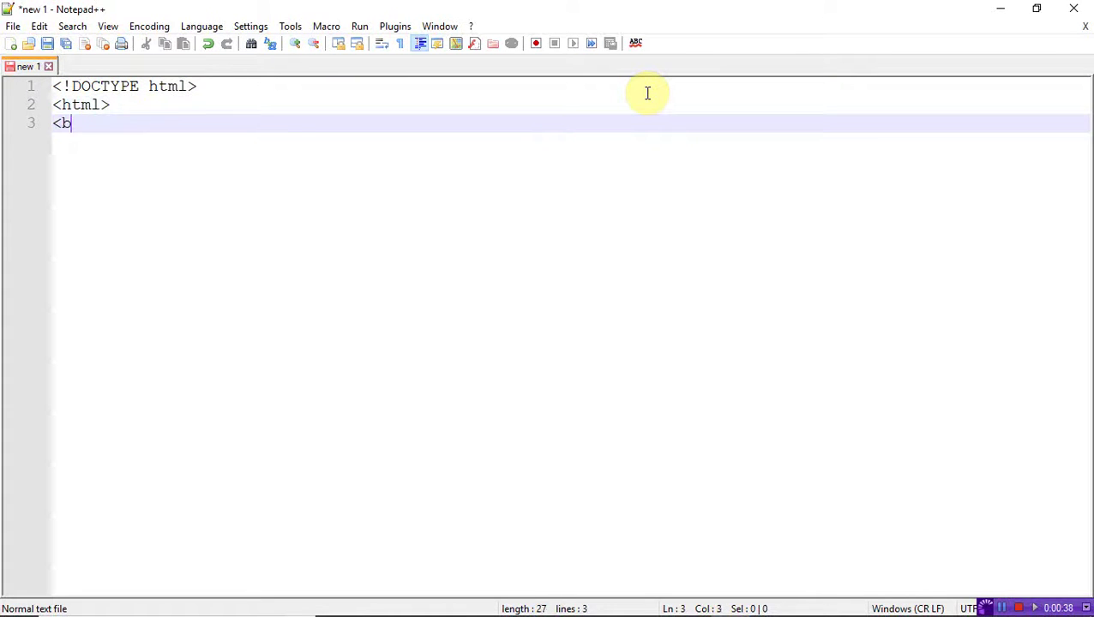
type("ody>")
key("Return")
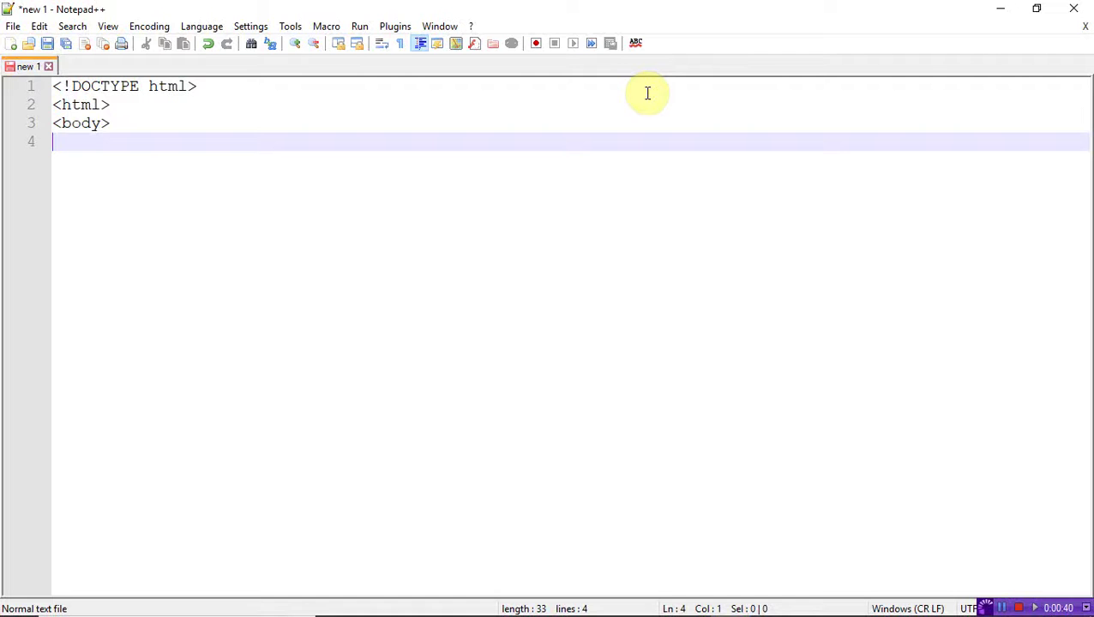
Add the heading <h1> Description List</h1>
type("<h1")
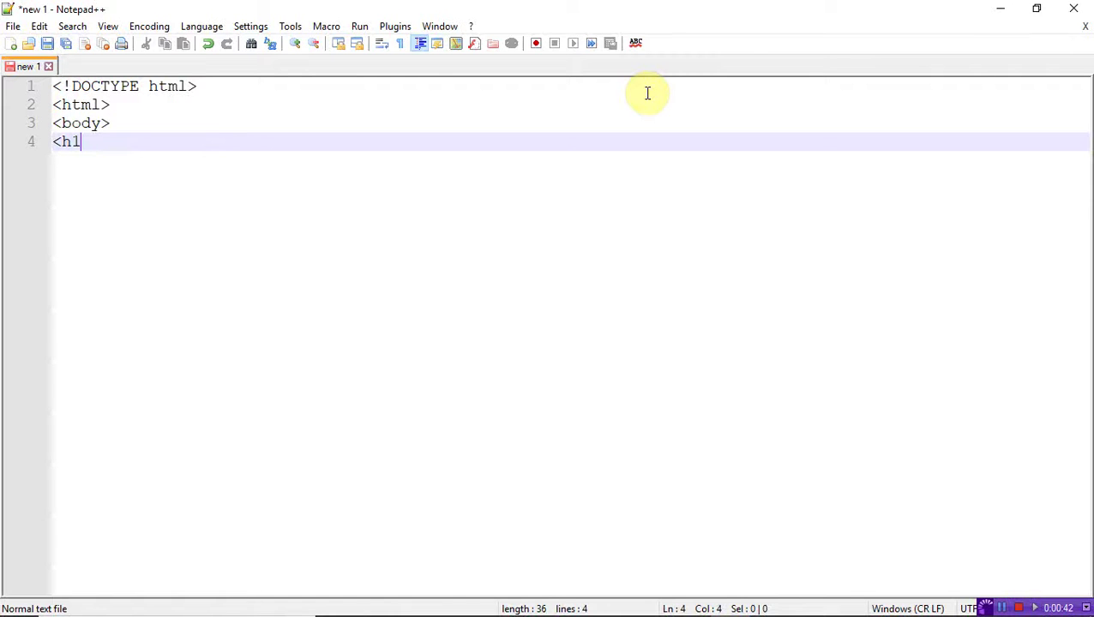
type("> ")
type("Descrip")
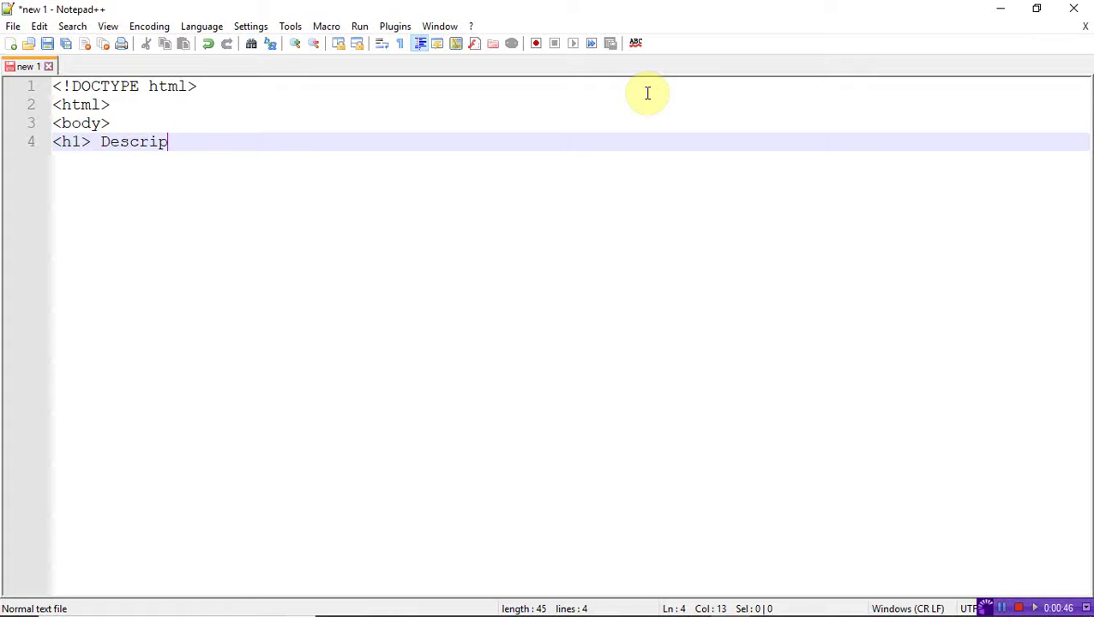
type("tion Lisr")
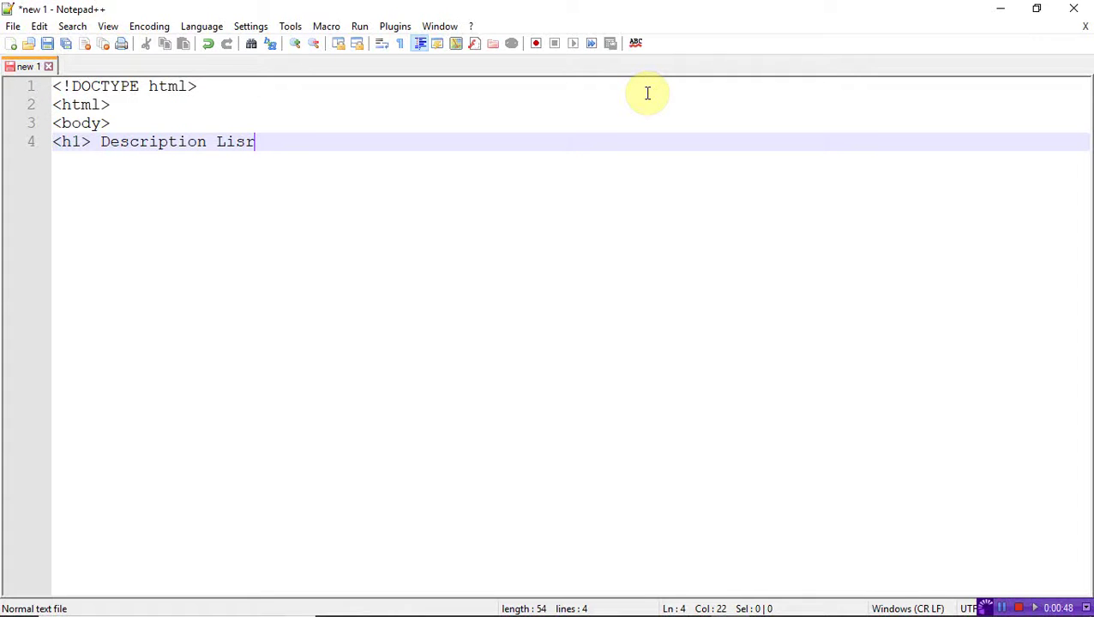
key("BackSpace")
type("t")
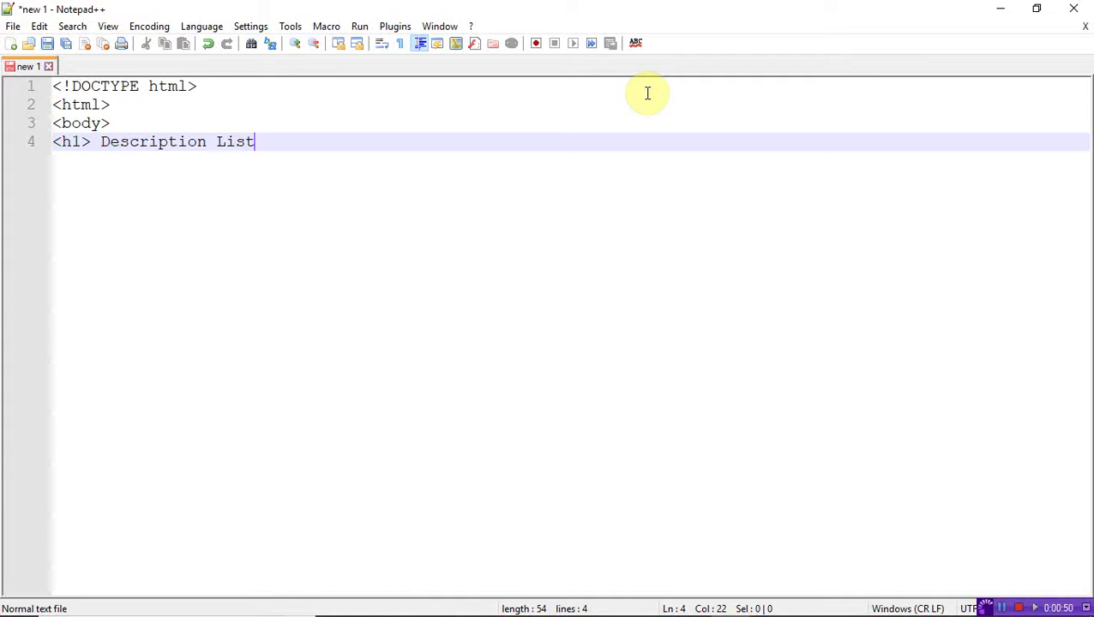
type("</h")
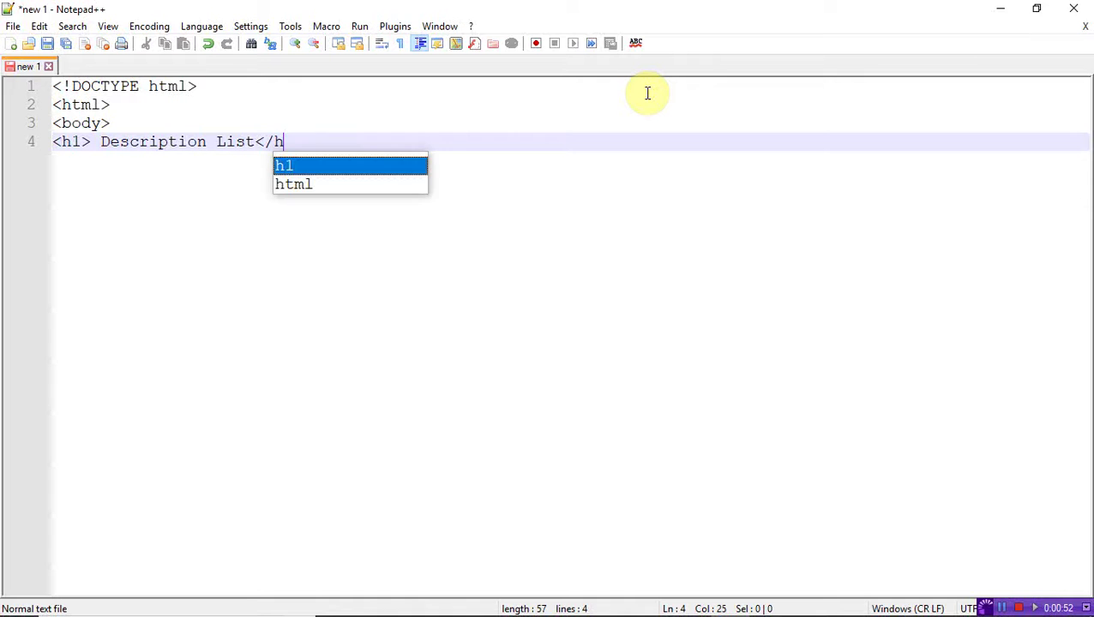
type("1>")
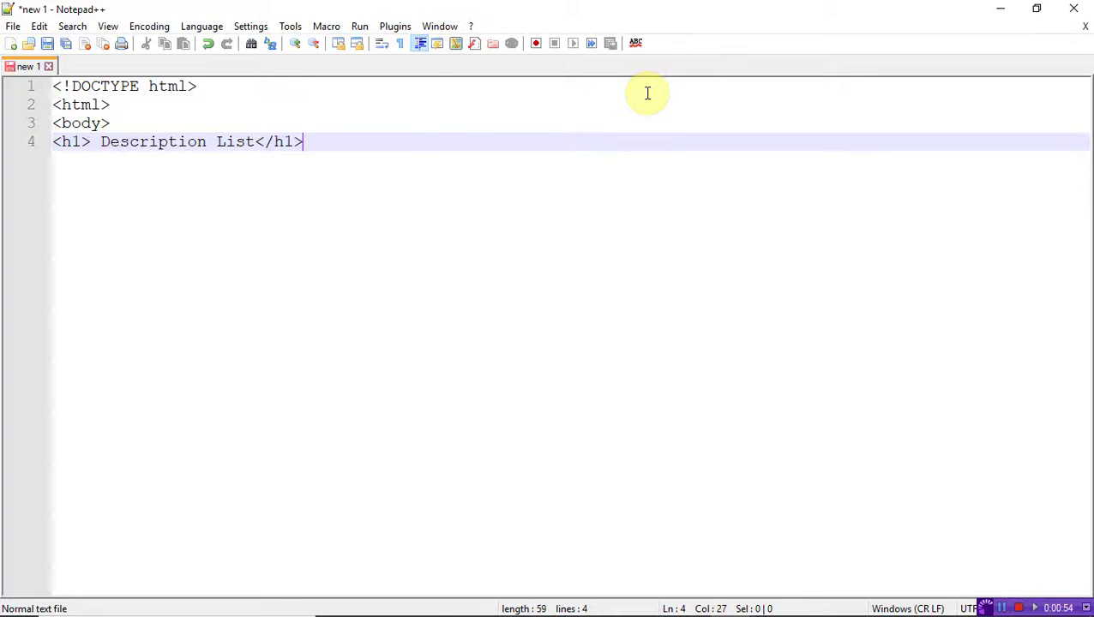
Start a <dl> list with <dt>APPLE</dt> as its first term
key("Return")
type("<")
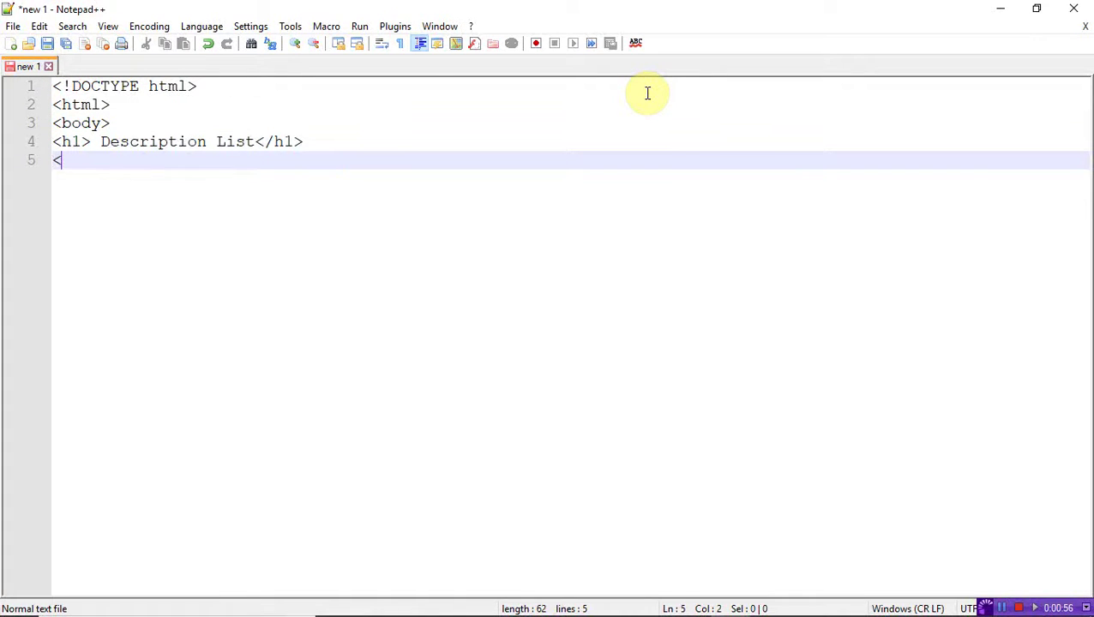
type("d")
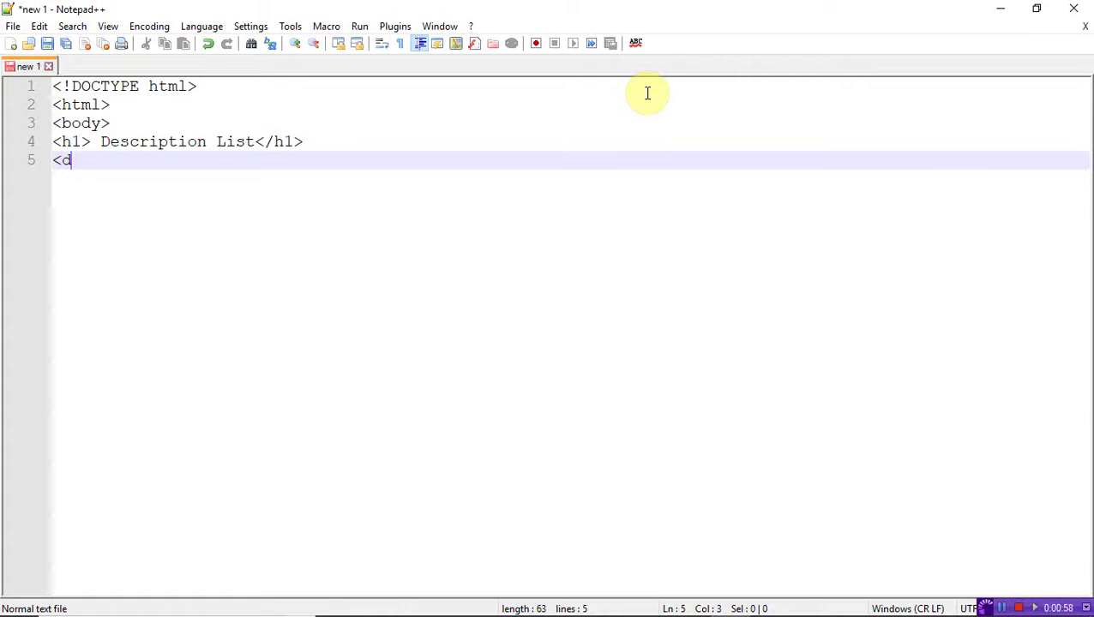
type("l>")
key("Return")
type("<")
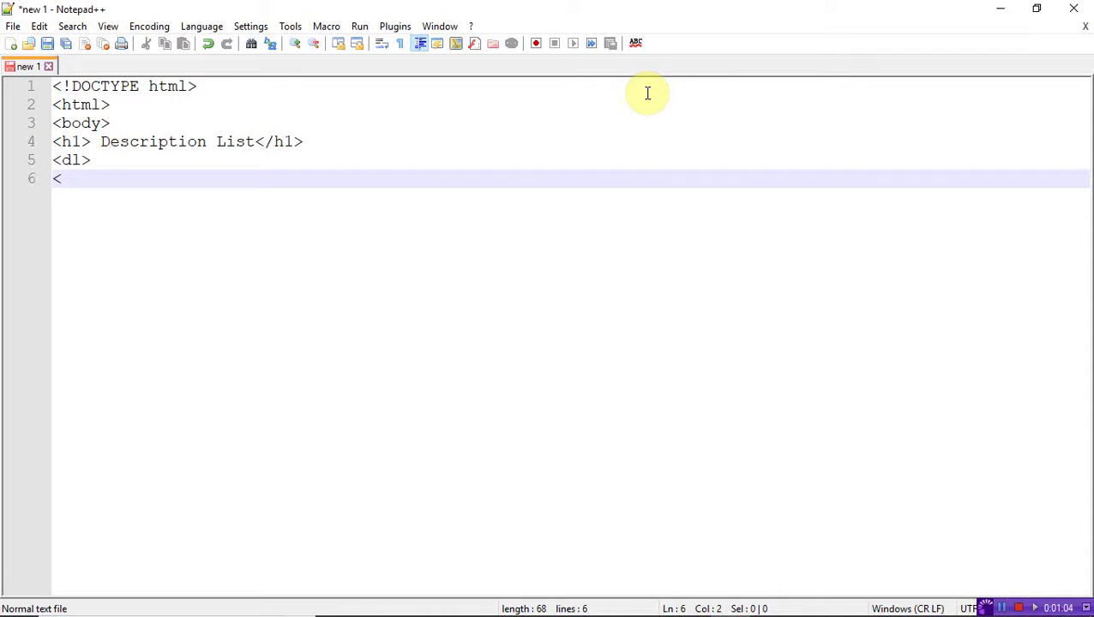
type("dt")
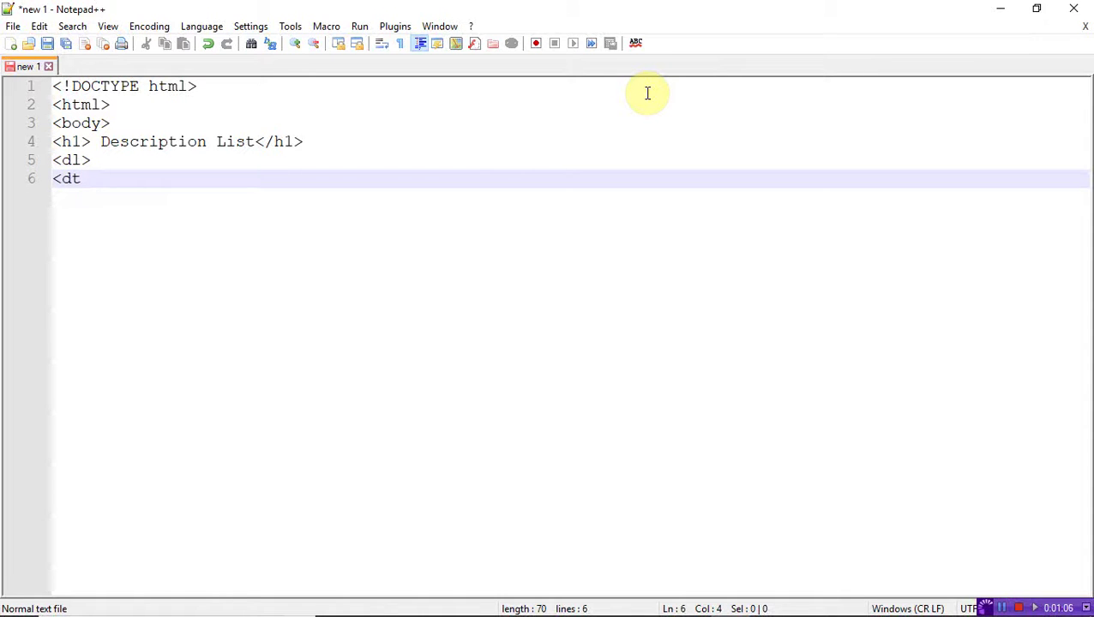
type(">")
type("APPLE")
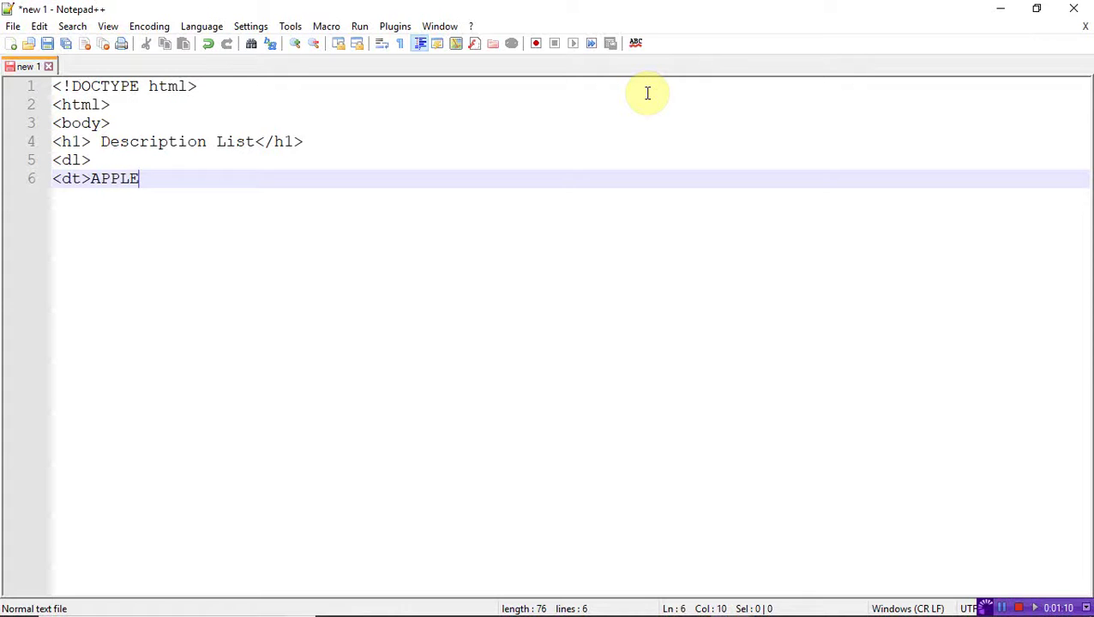
type("</")
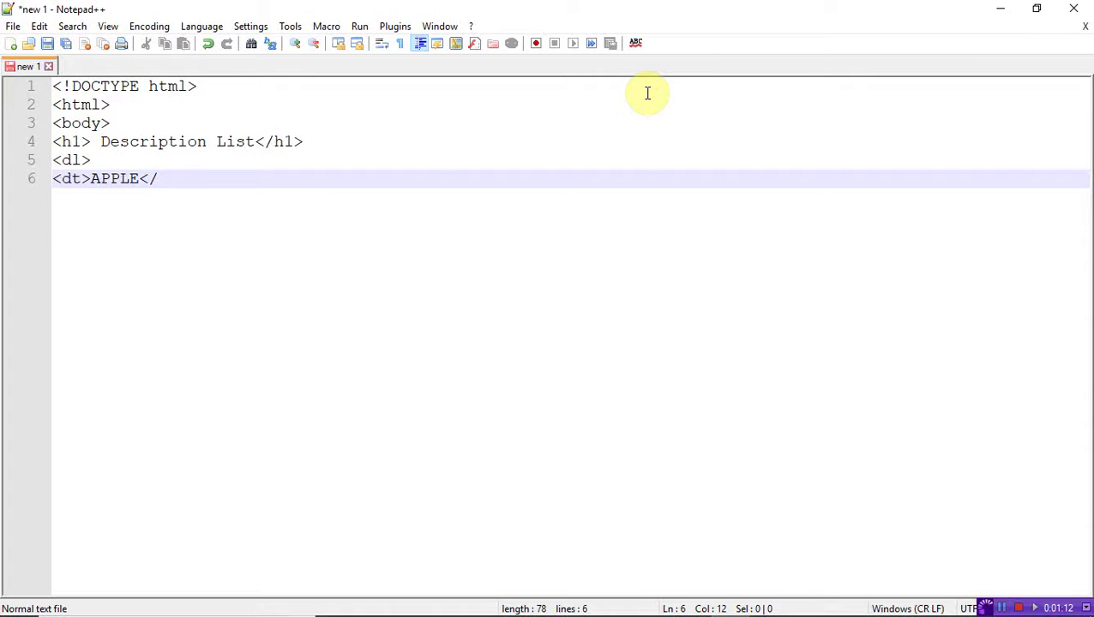
type("dt>")
key("Return")
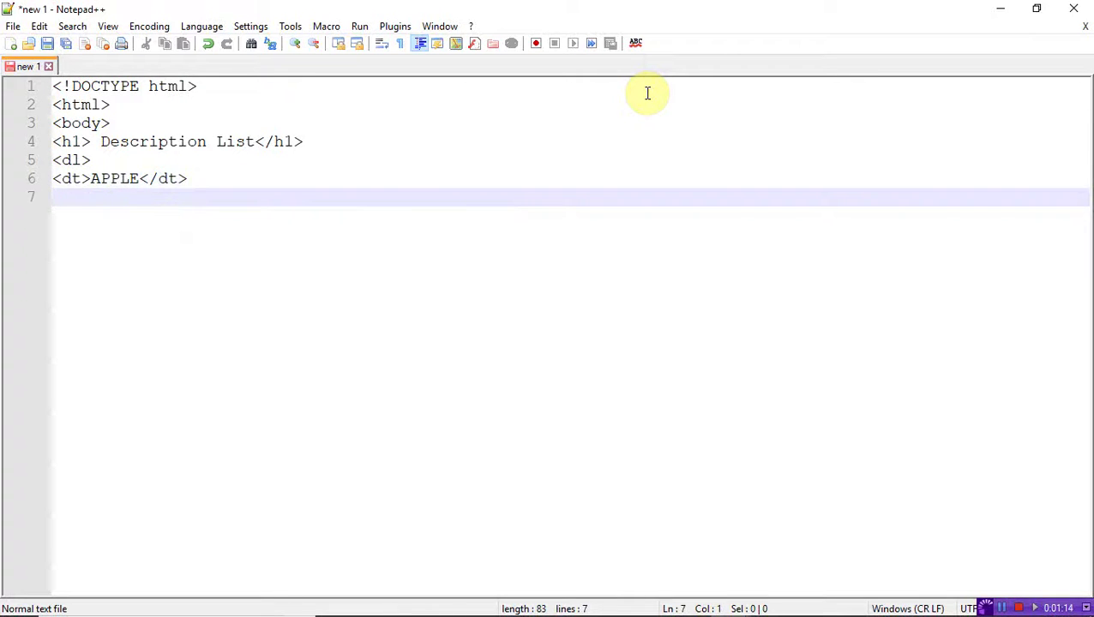
Write <dd> - A green Apple</dd> under APPLE and start a new line
type("<D")
key("BackSpace")
key("BackSpace")
type("dd")
type(">")
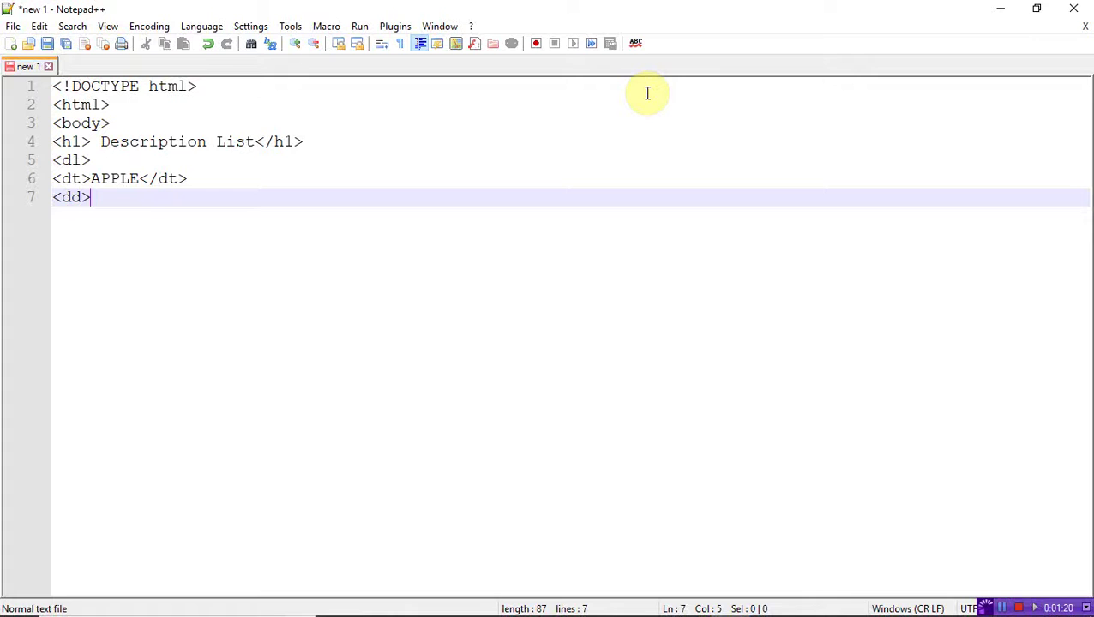
type(" - A")
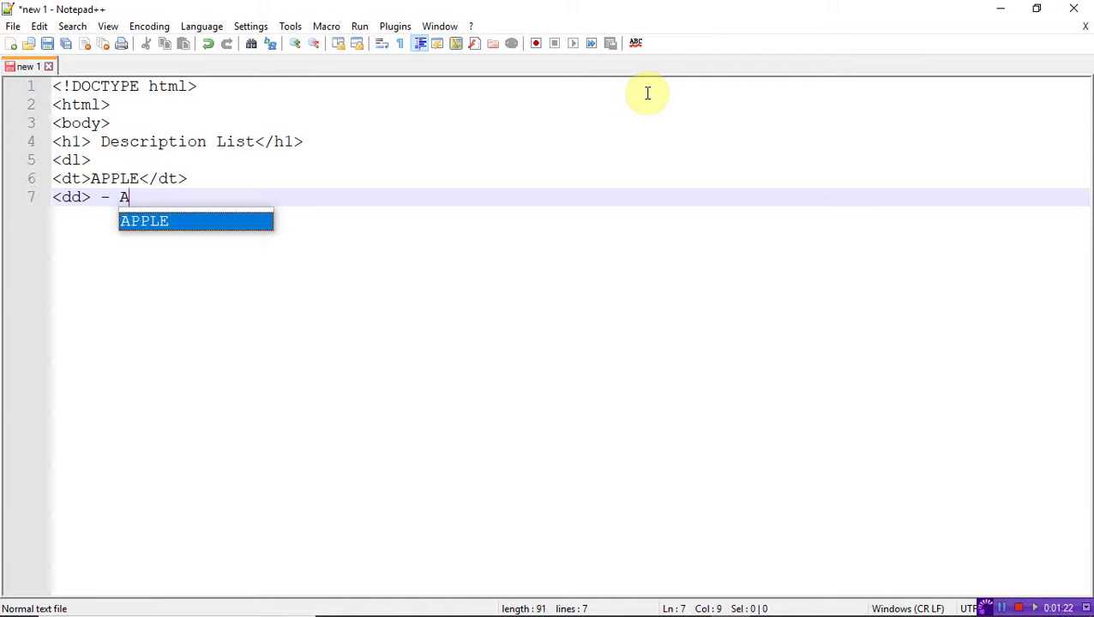
type(" green")
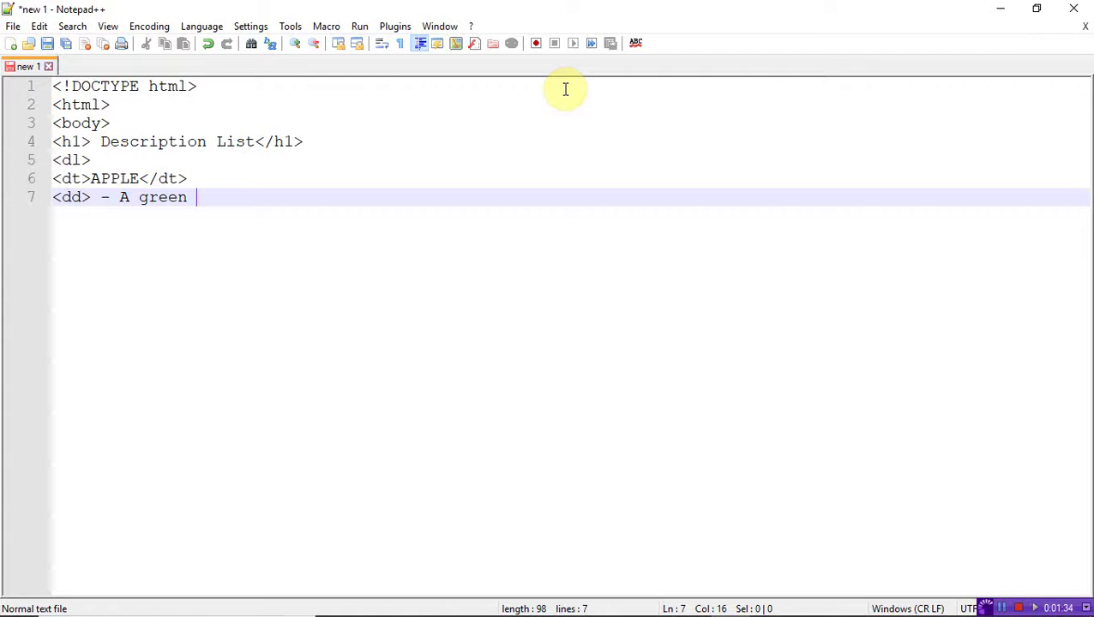
type("A")
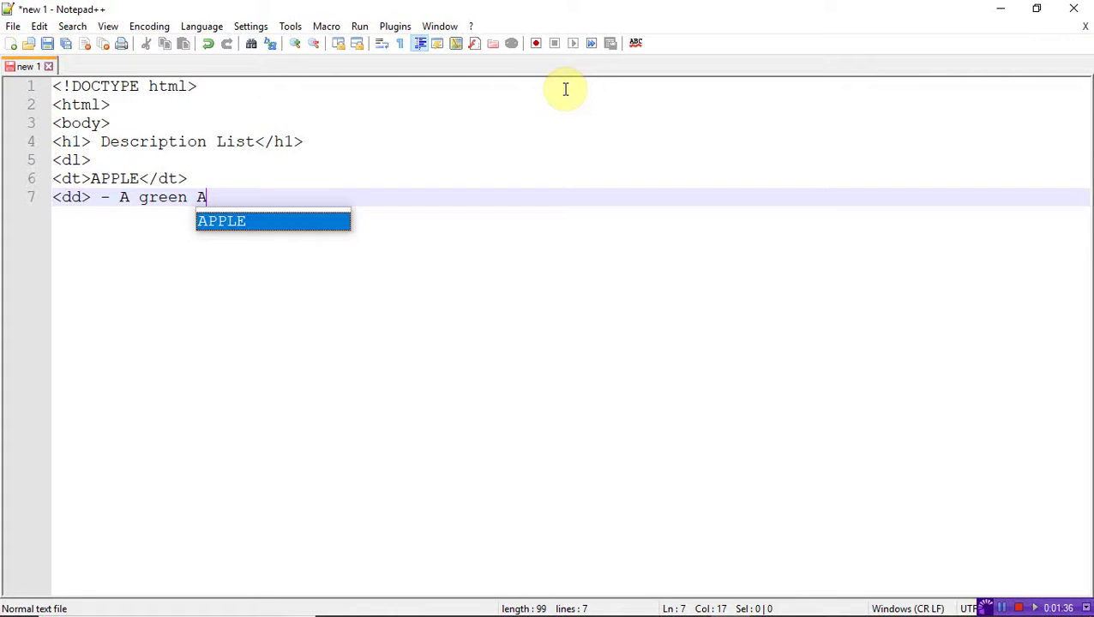
type("pl")
key("BackSpace")
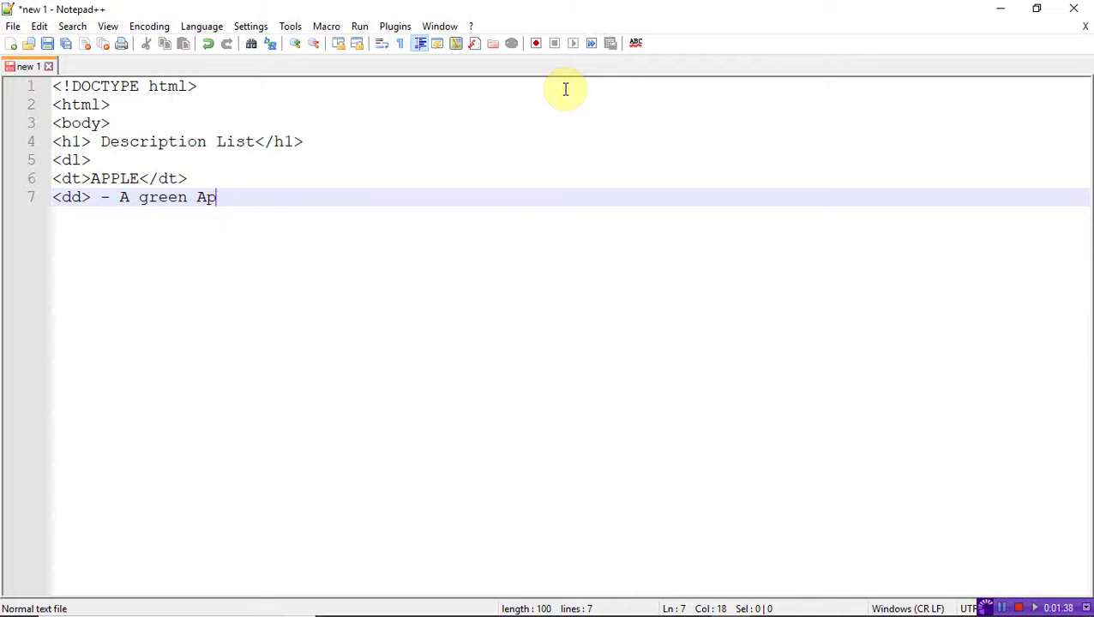
type("ple")
type("</")
type("dd>")
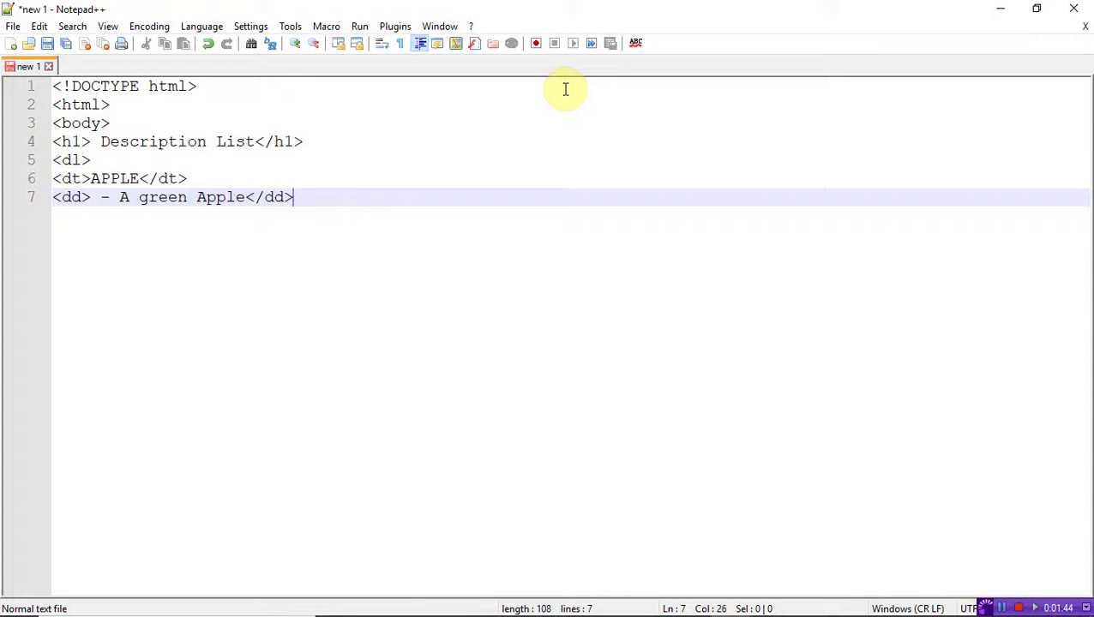
key("Return")
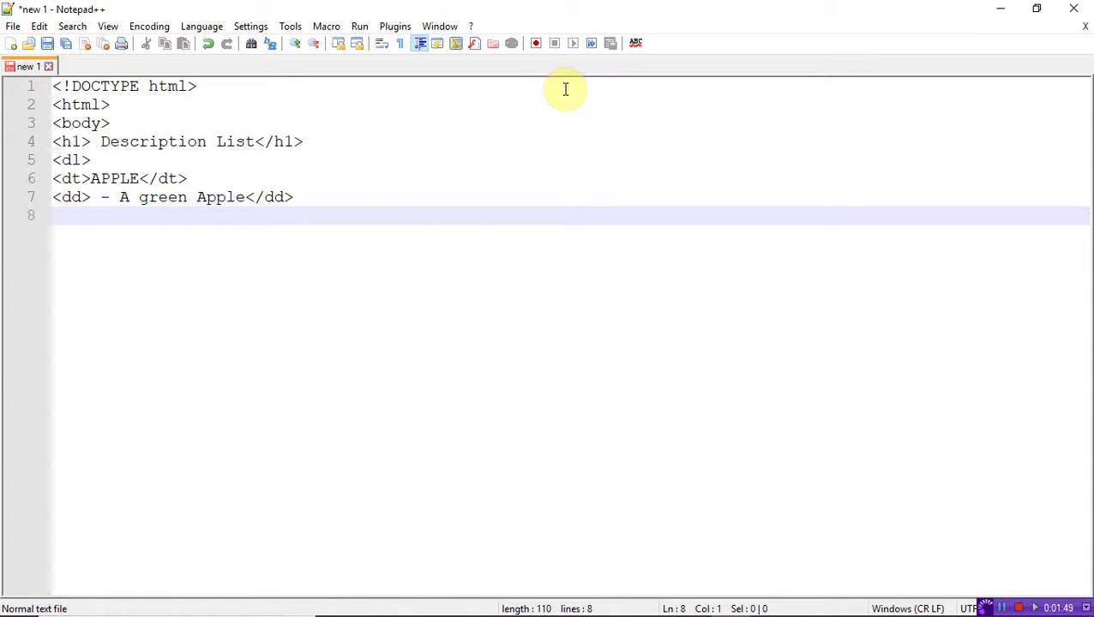
Add <dt>MANGO</dt> with the description <dd> - A sweet Mango</dd>
type("<")
type("dt>")
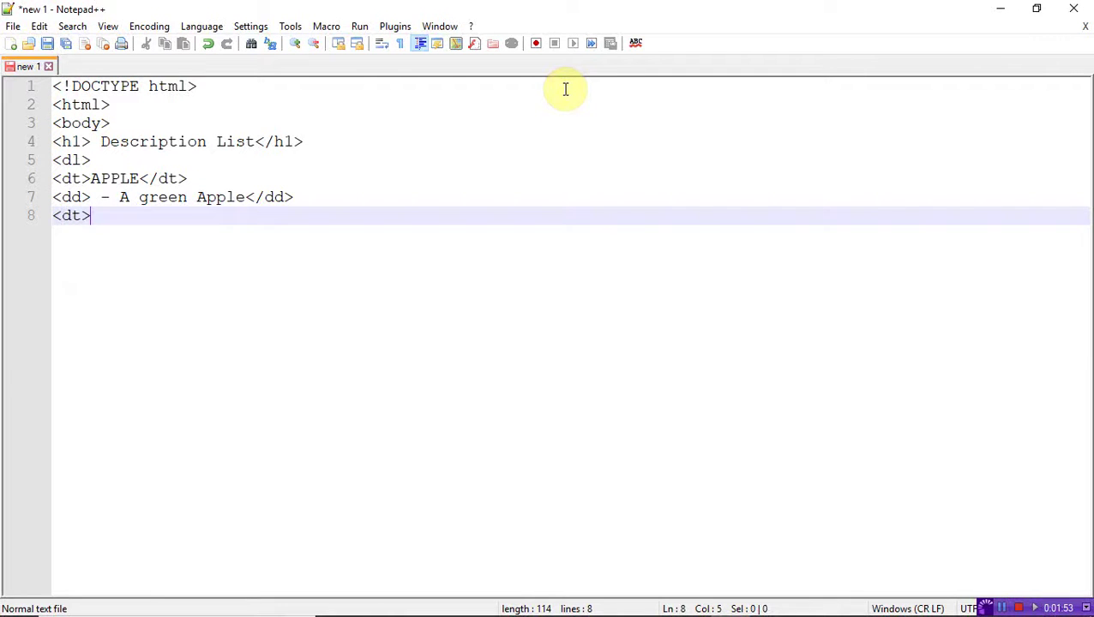
type("M")
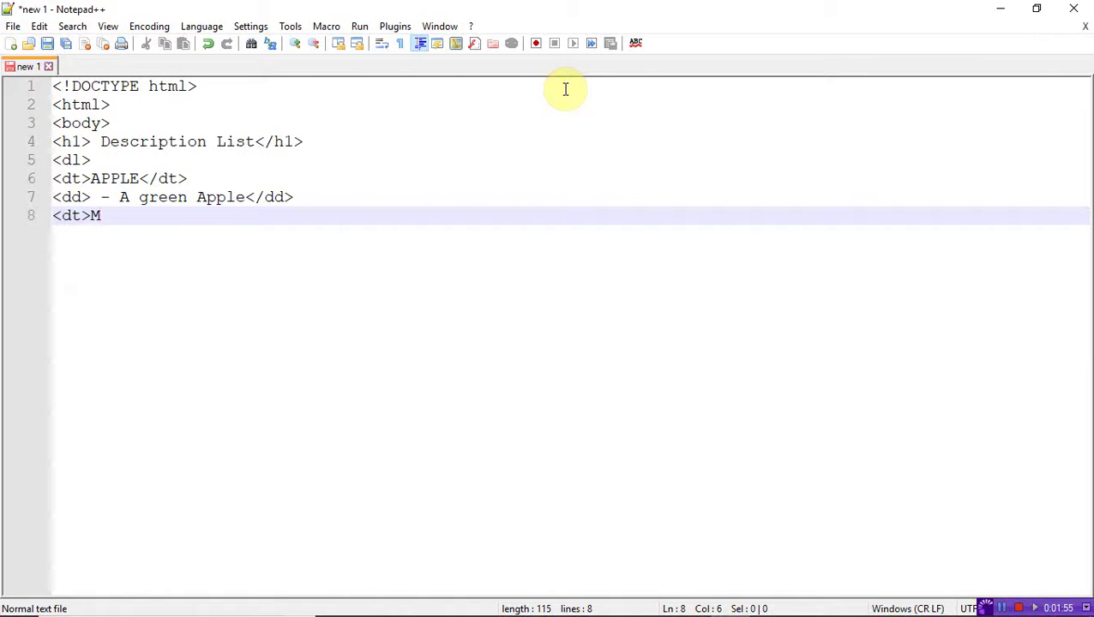
type("ANGO")
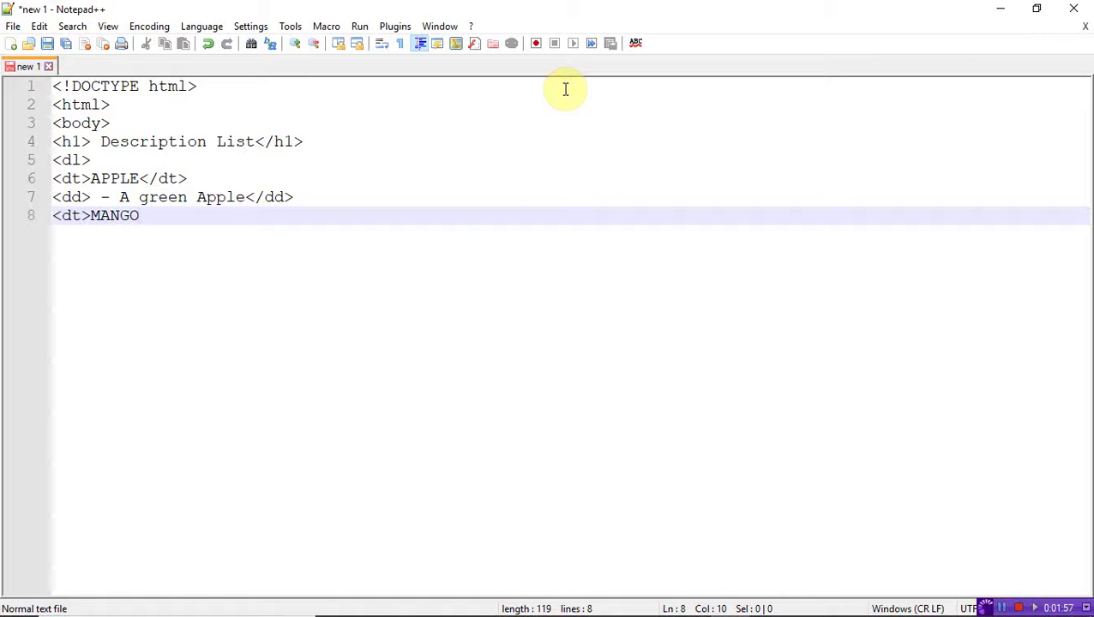
type("</d")
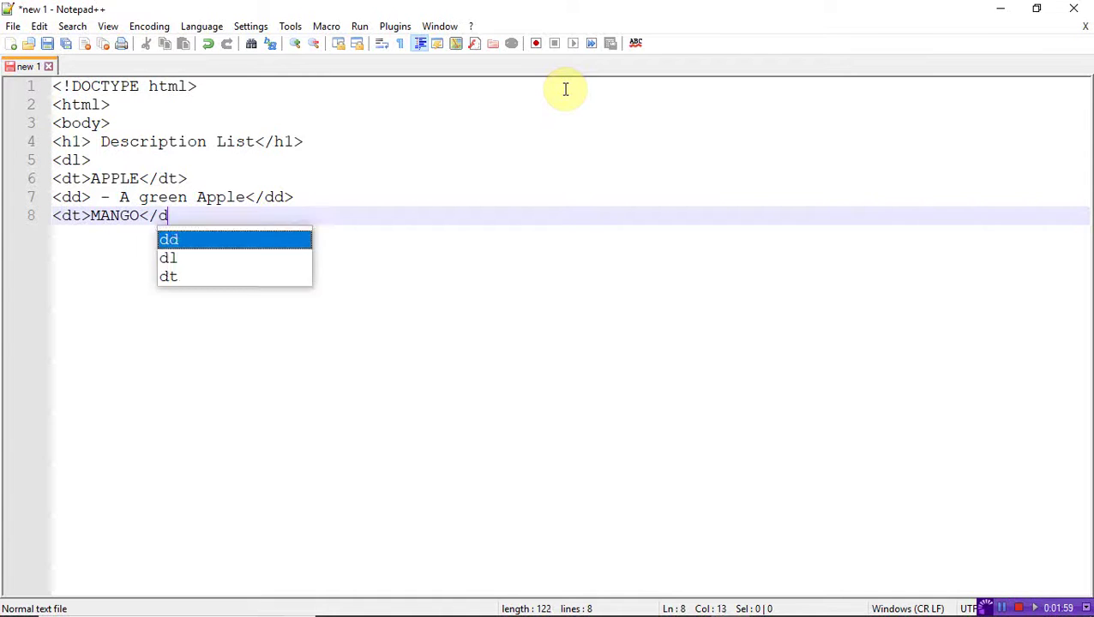
type("t>")
key("Return")
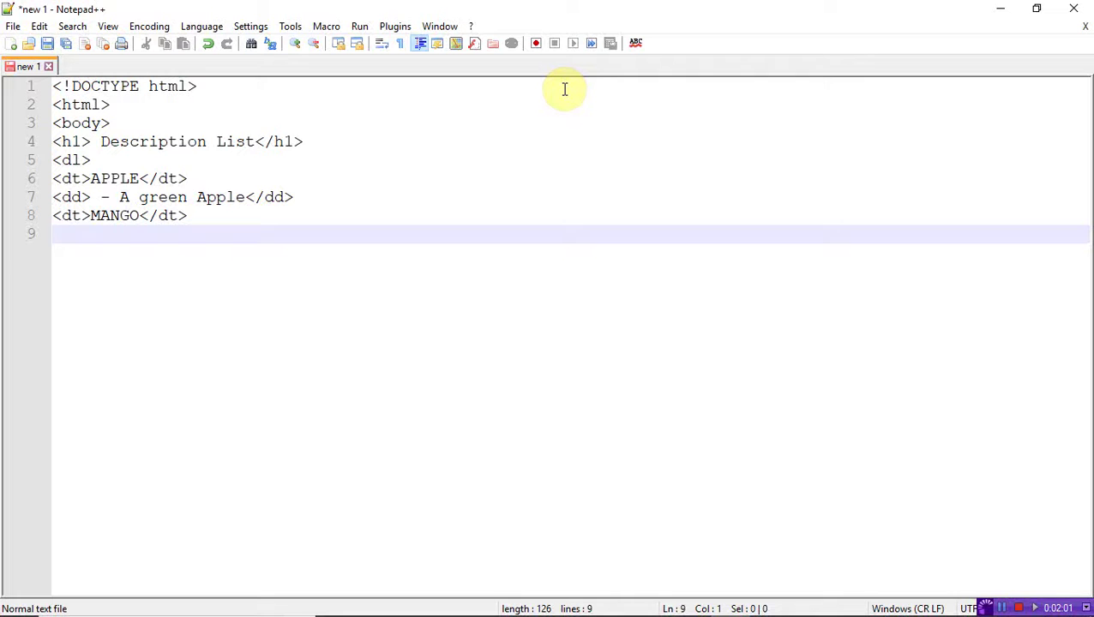
type("<dd")
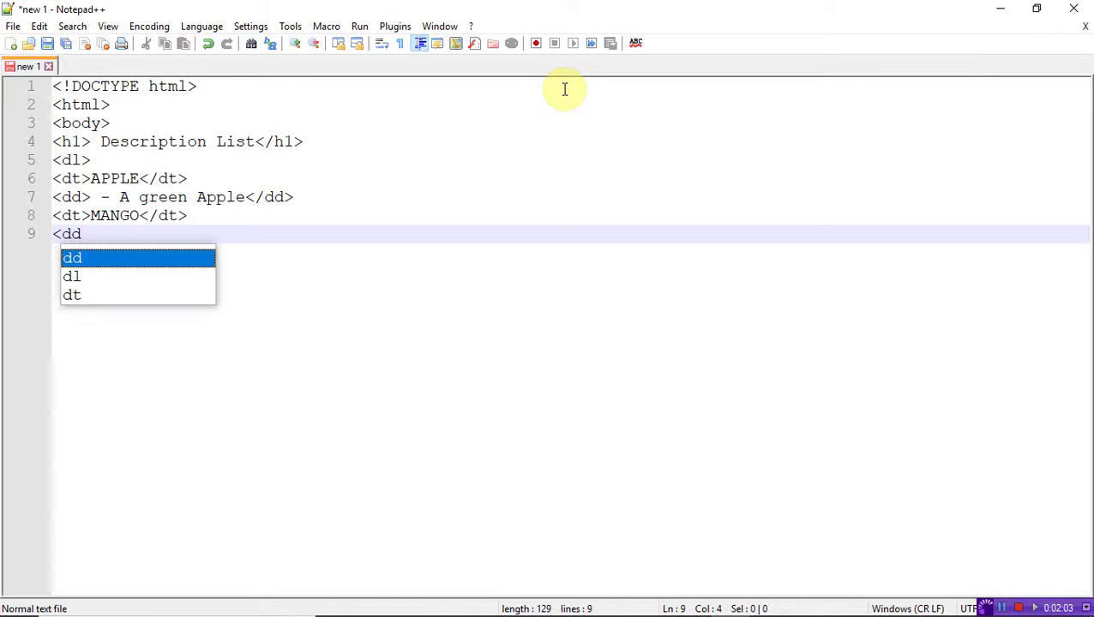
type(">")
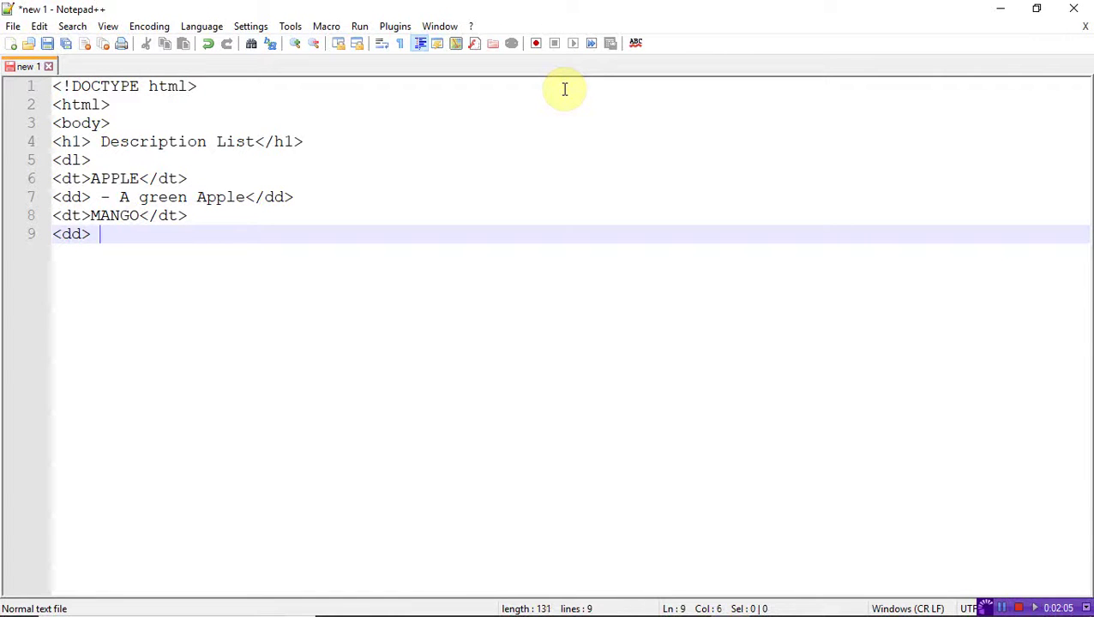
type(" - A s")
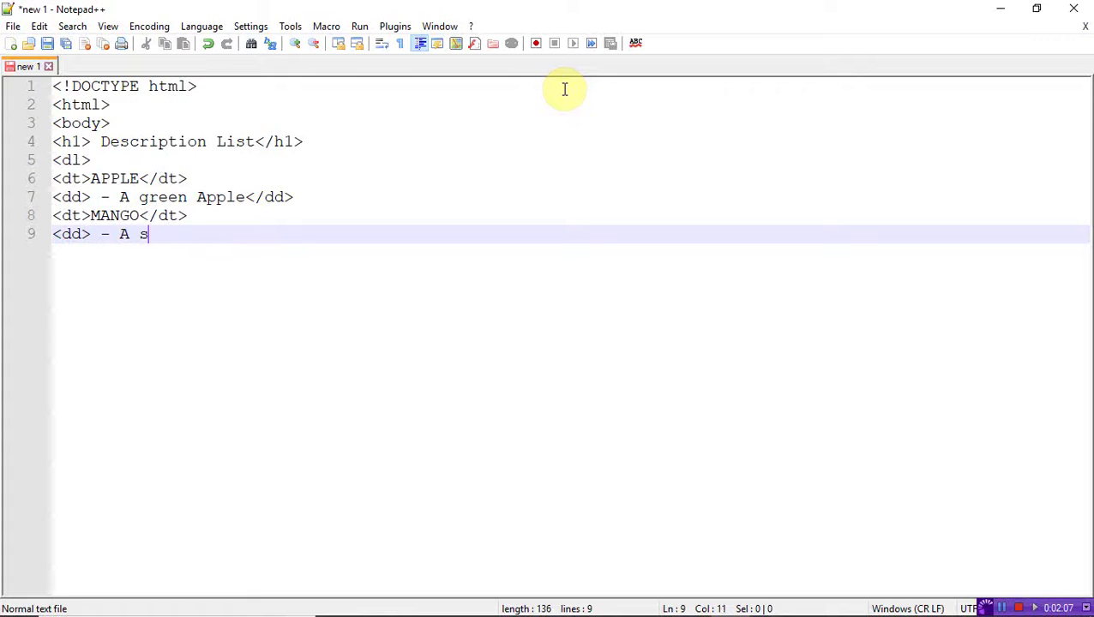
type("weete")
key("BackSpace")
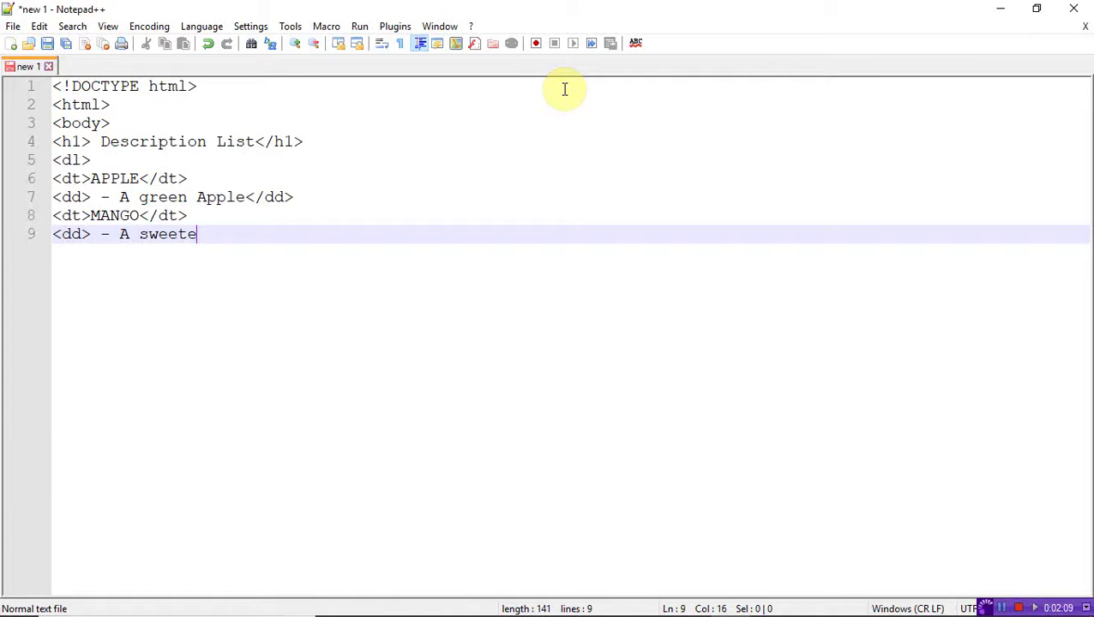
key("BackSpace")
type("MA")
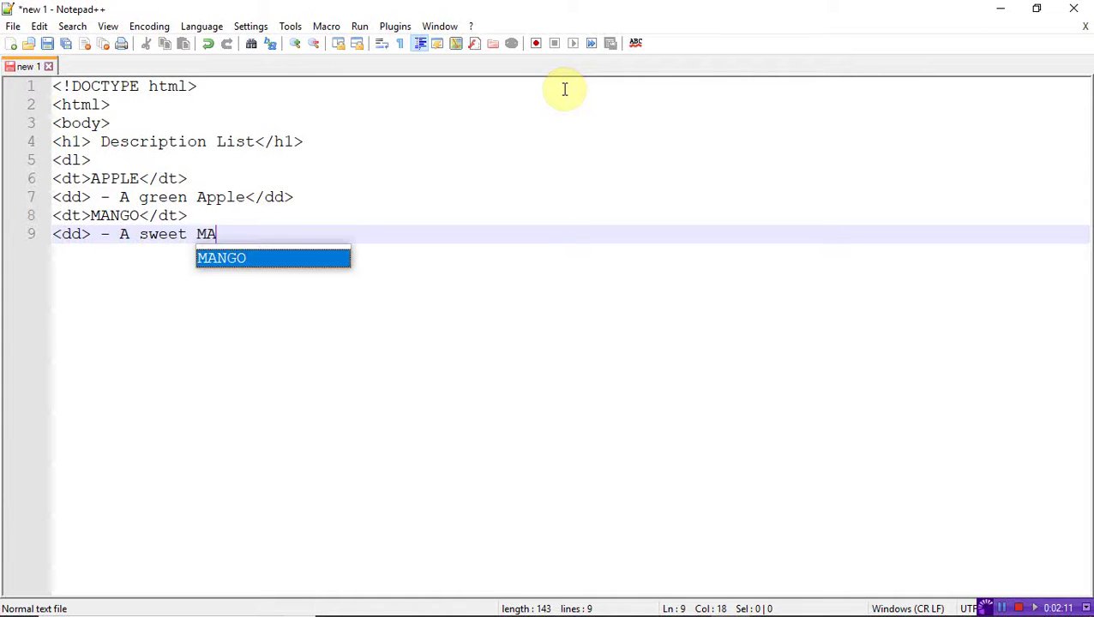
key("BackSpace")
type("ang")
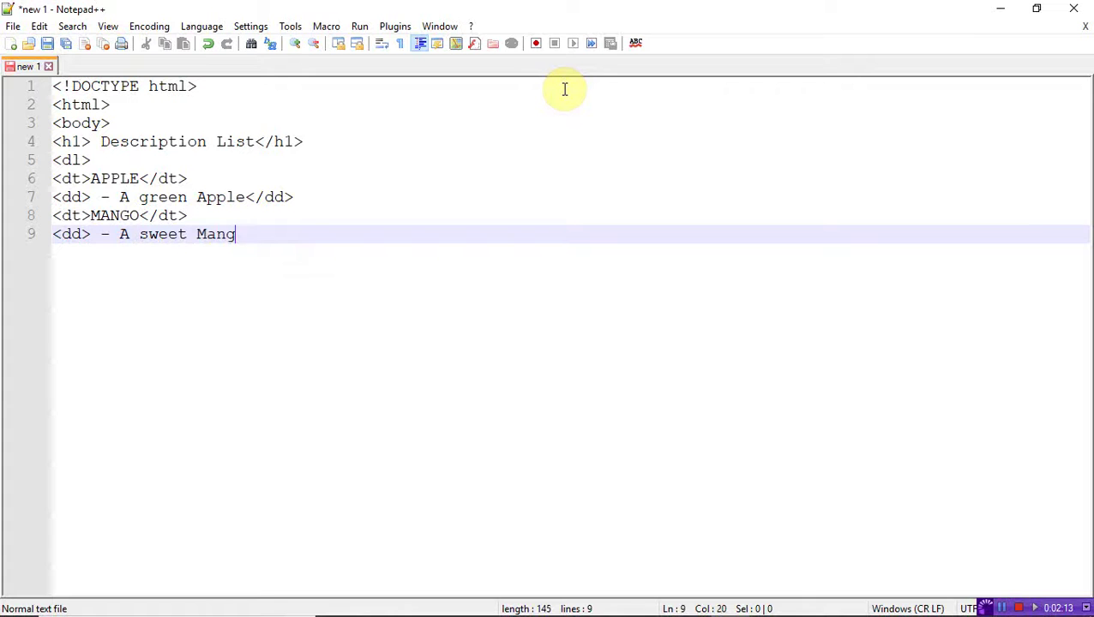
type("o")
type("</")
type("dd")
type(">")
key("Return")
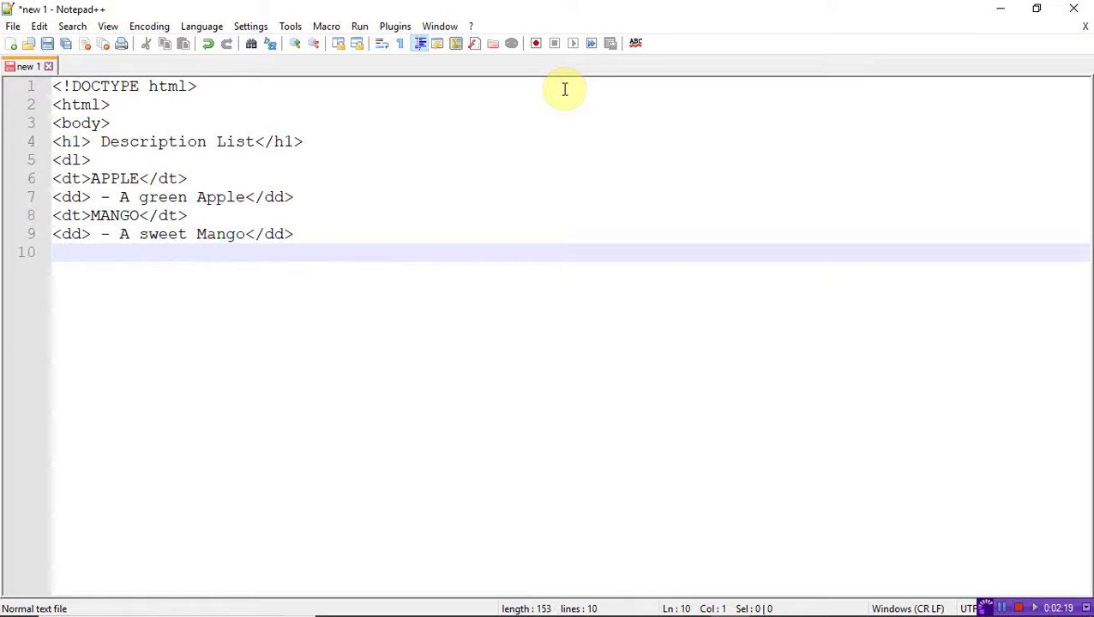
Close the list with </dl> and end the page with </body></html>
type("</dl")
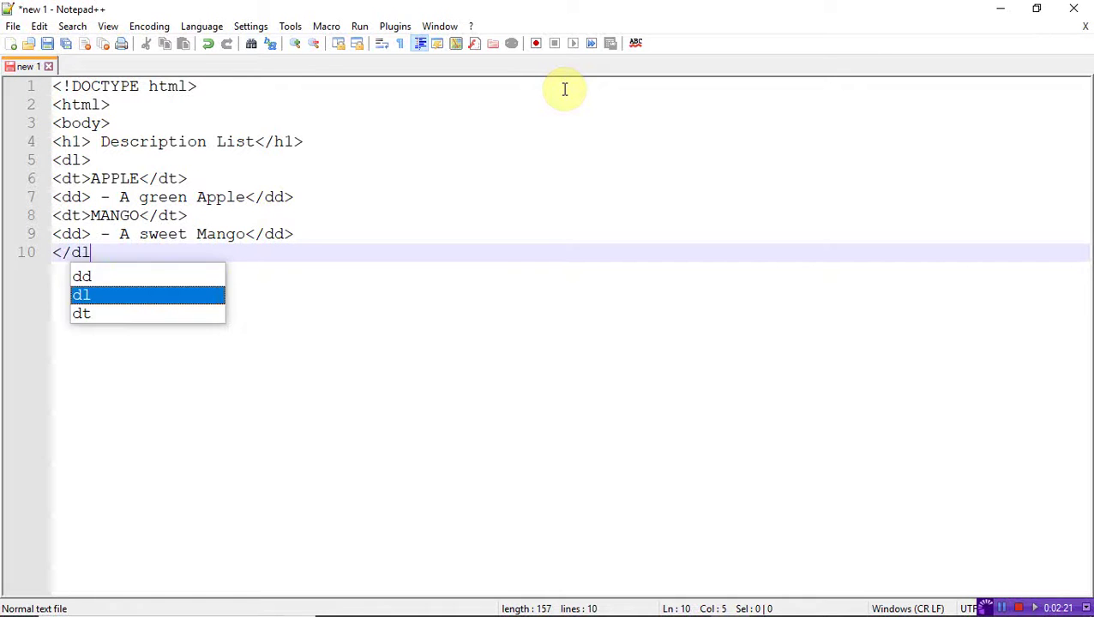
type(">")
key("Return")
type("<")
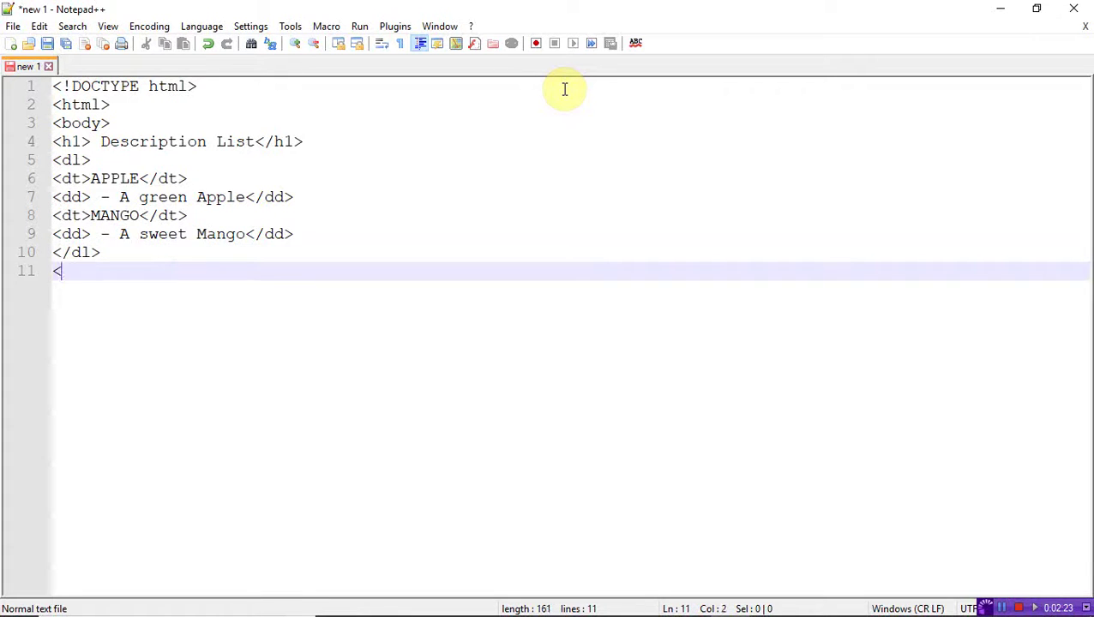
type("/body>")
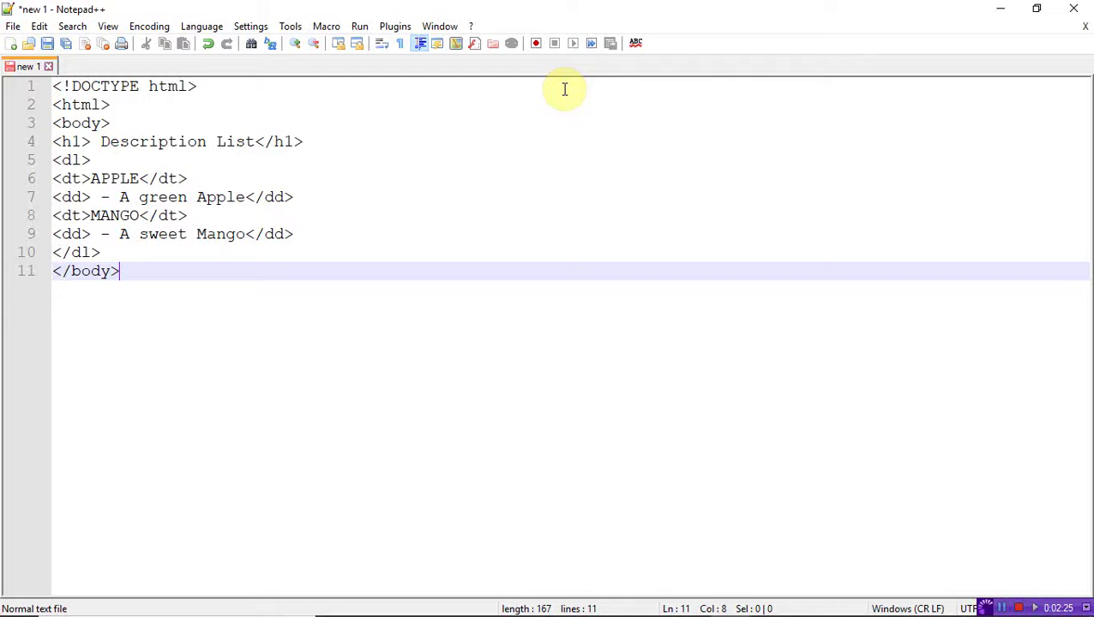
type("<")
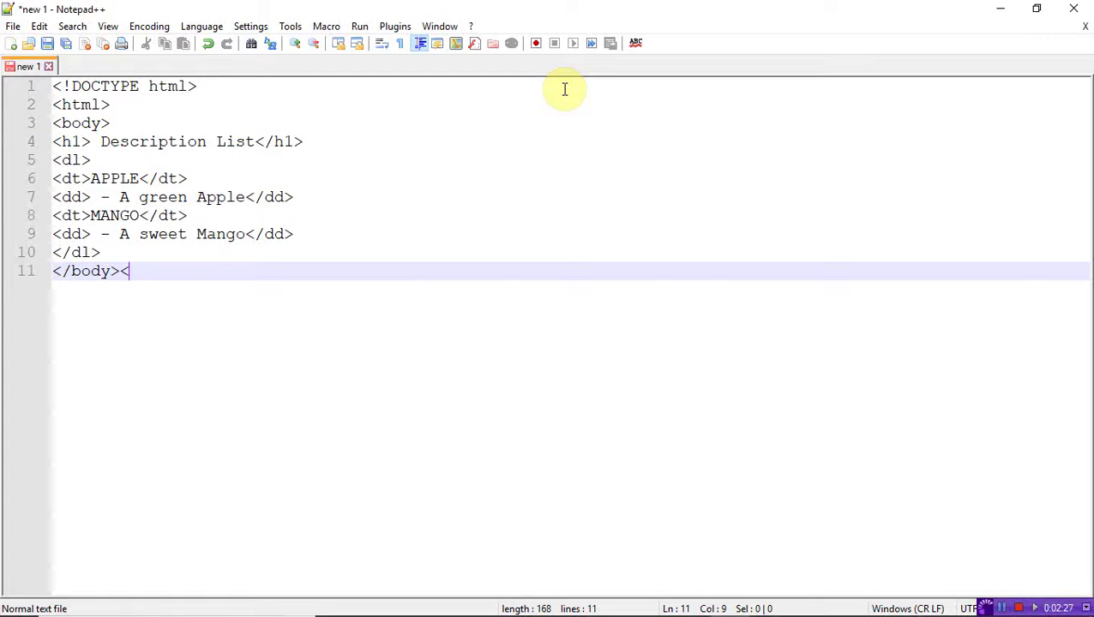
type("/html>")
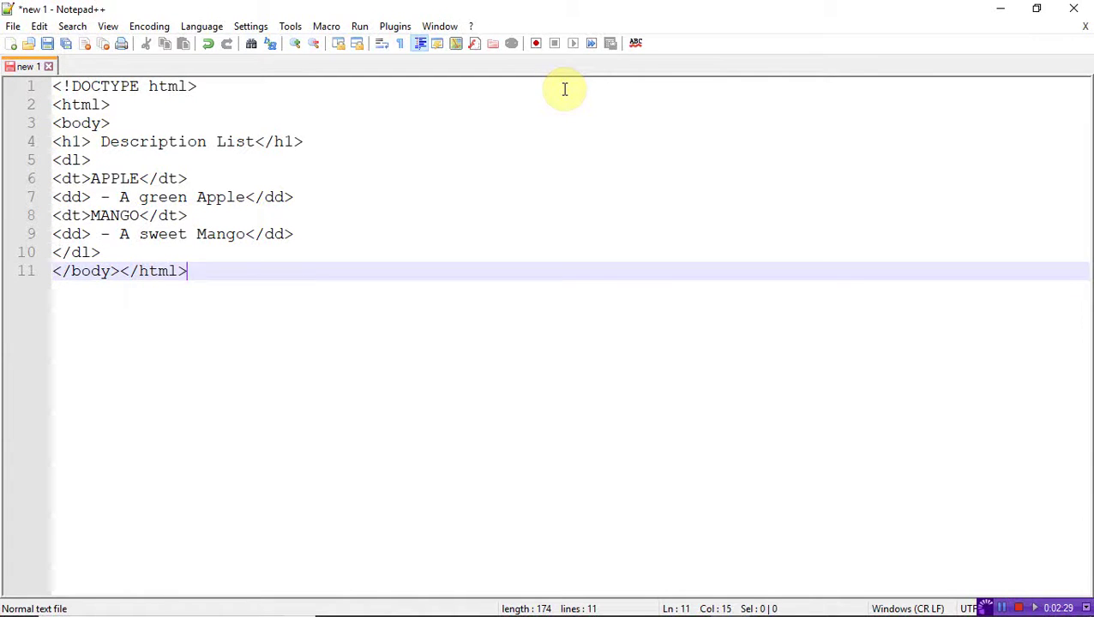
Save the page as description.html
left_click(51, 43)
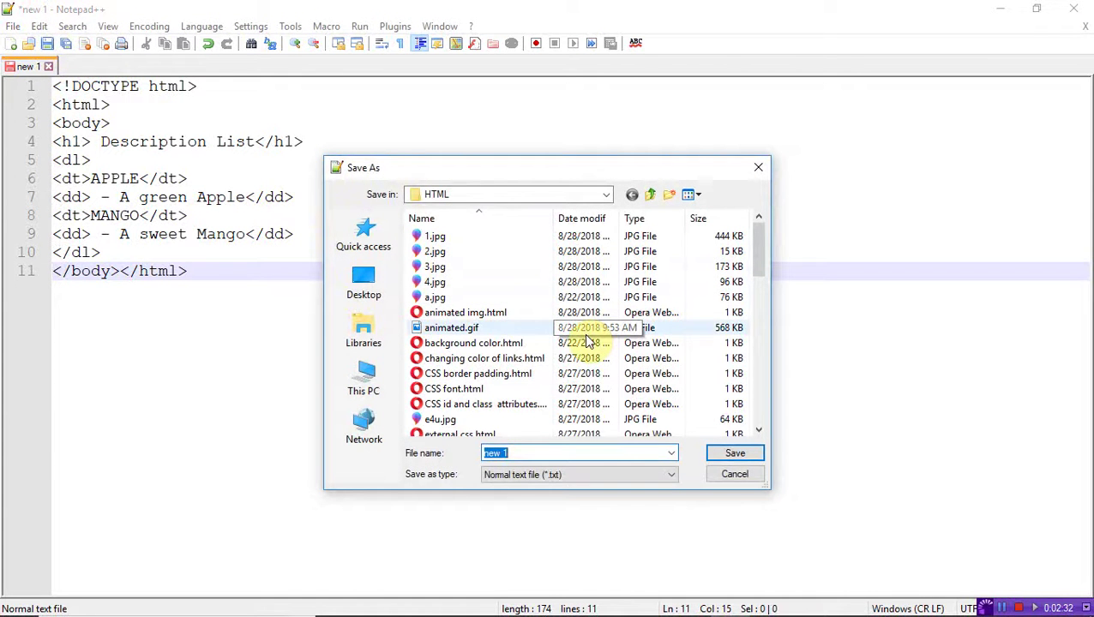
type("dec")
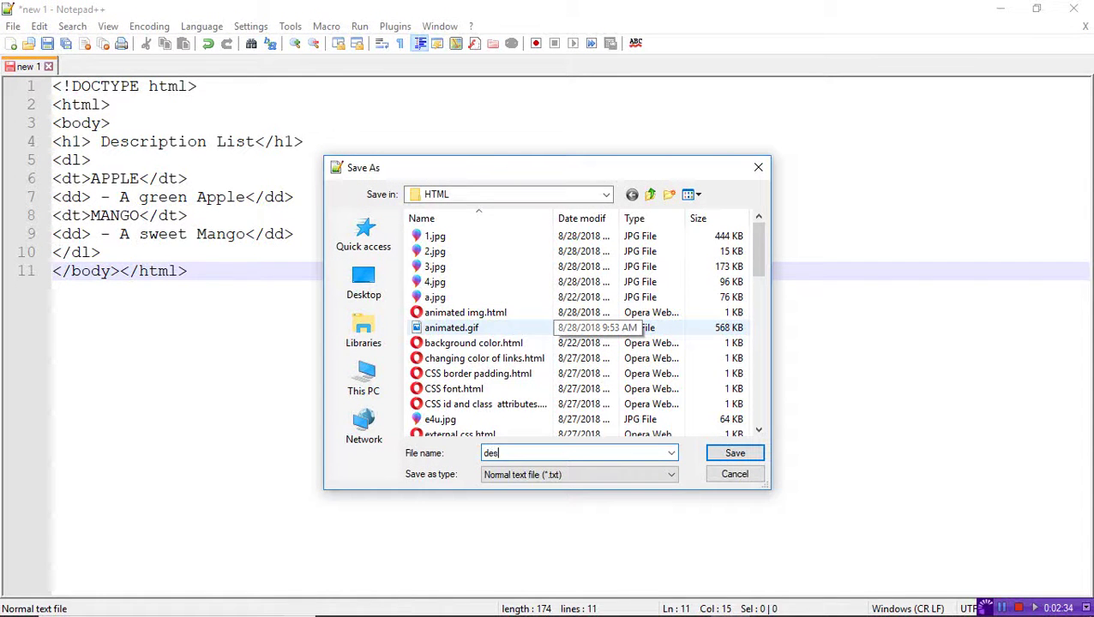
type("crption")
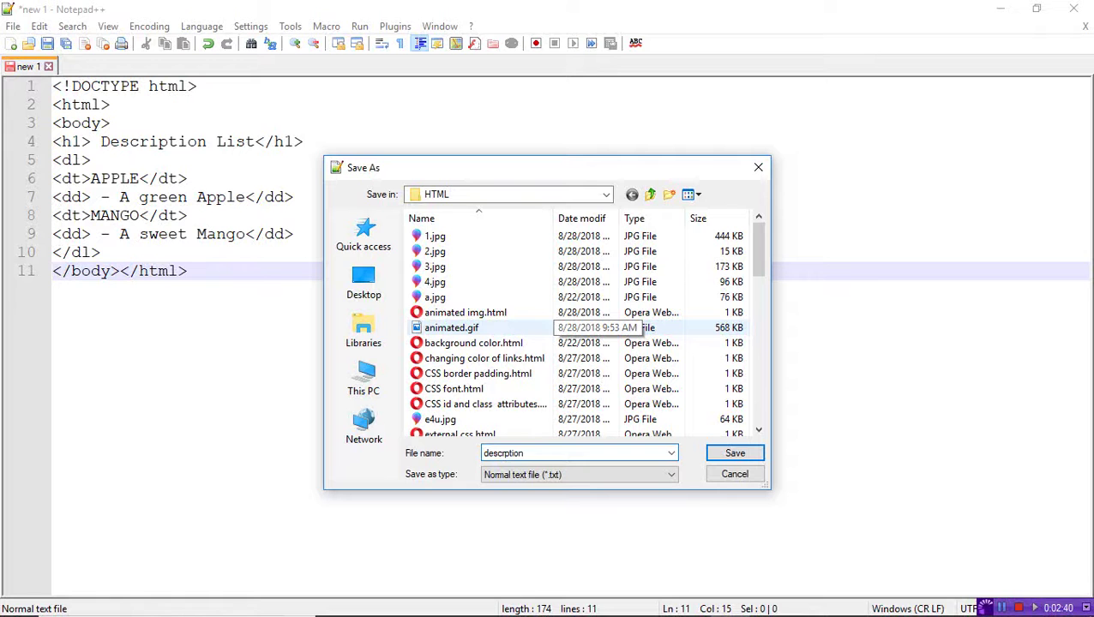
key("BackSpace")
key("BackSpace")
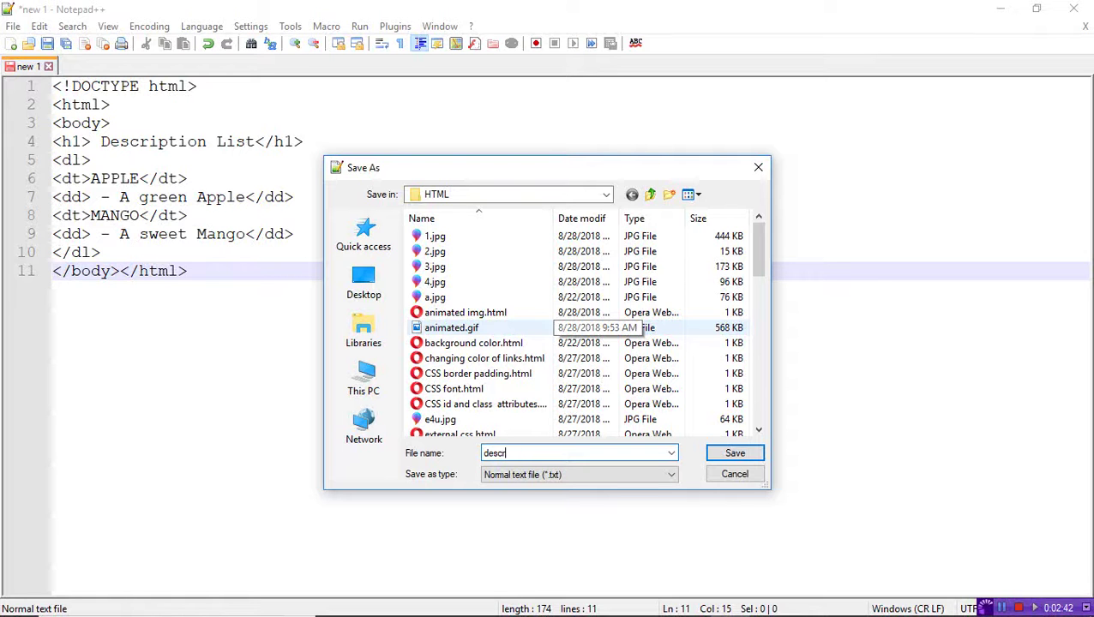
type("r")
type("iption.ht")
type("ml")
left_click(732, 452)
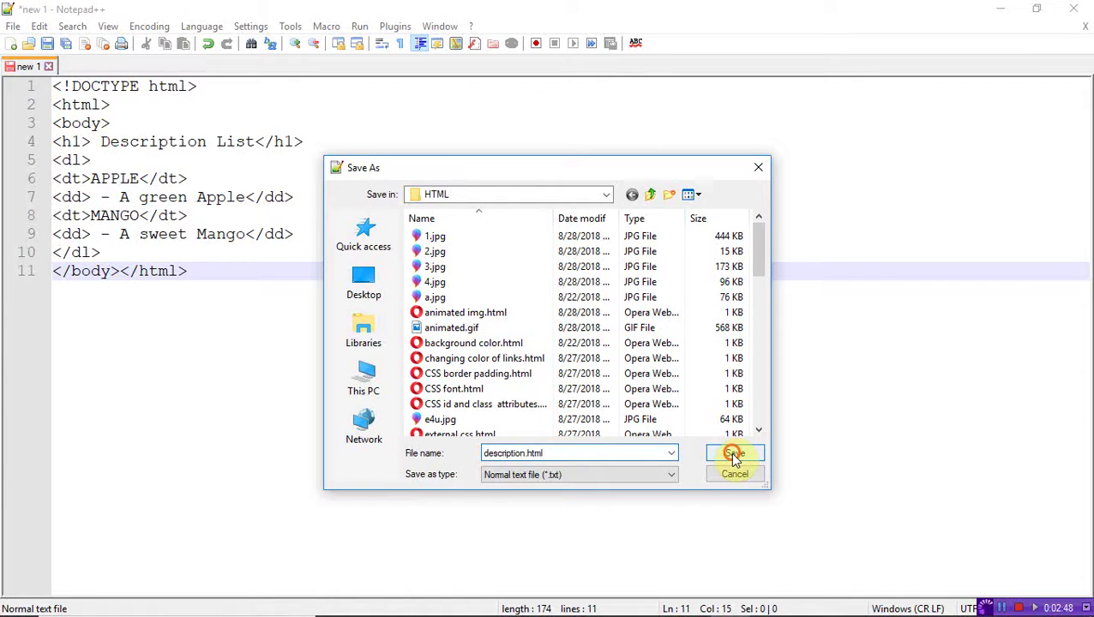
Launch description.html in Internet Explorer and place the browser beside Notepad++
left_click(360, 28)
left_click(410, 93)
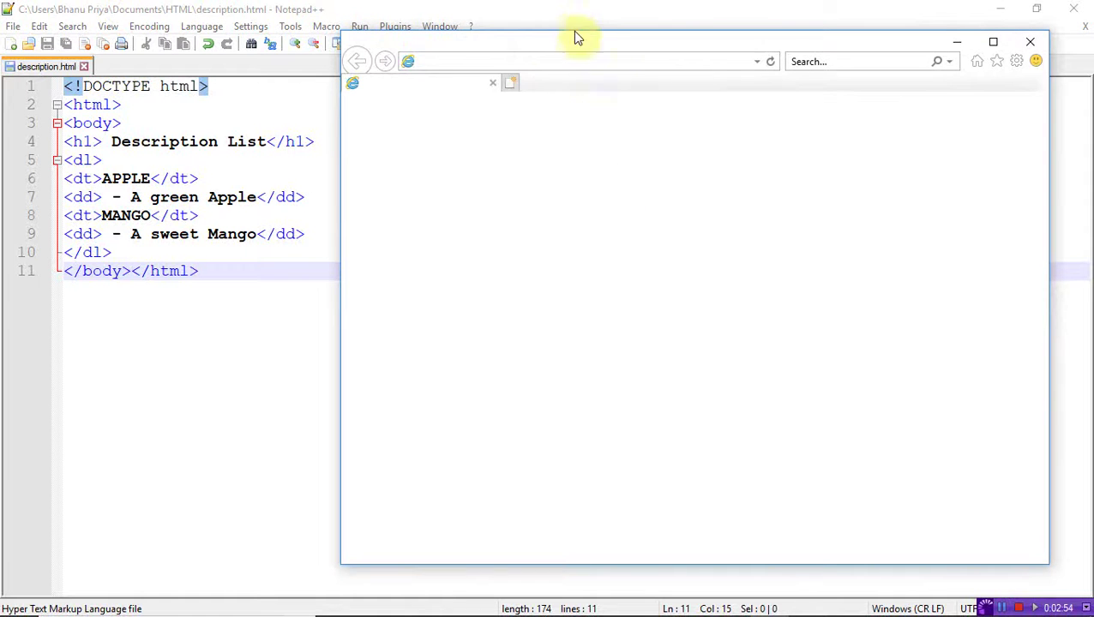
left_click_drag(618, 50, 703, 54)
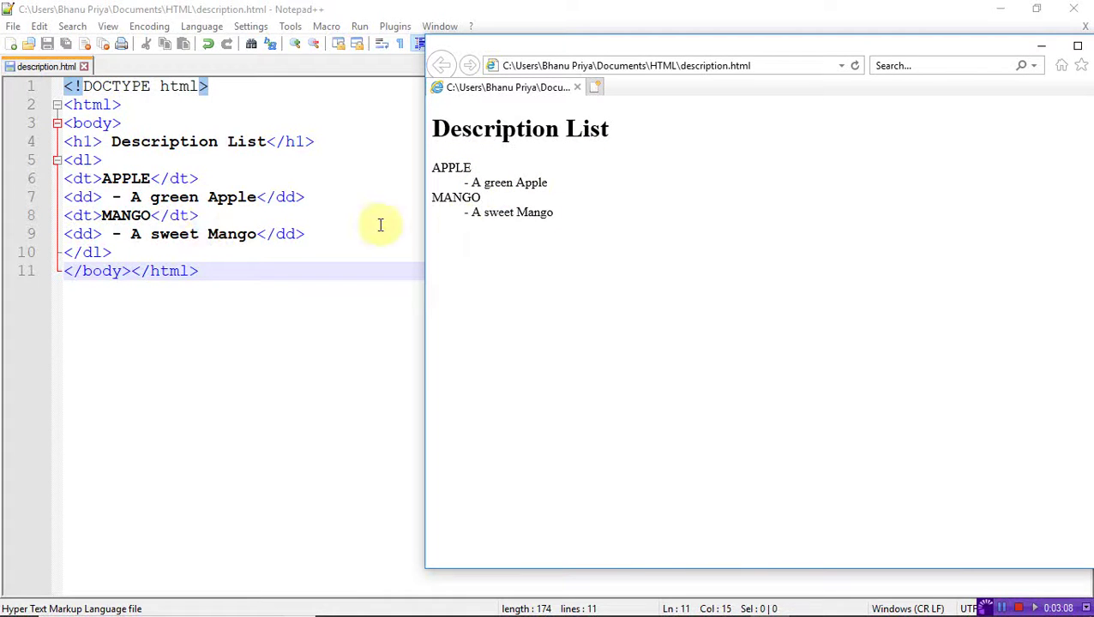
Add <br><br> after the apple description, save, and refresh the IE preview
left_click(324, 198)
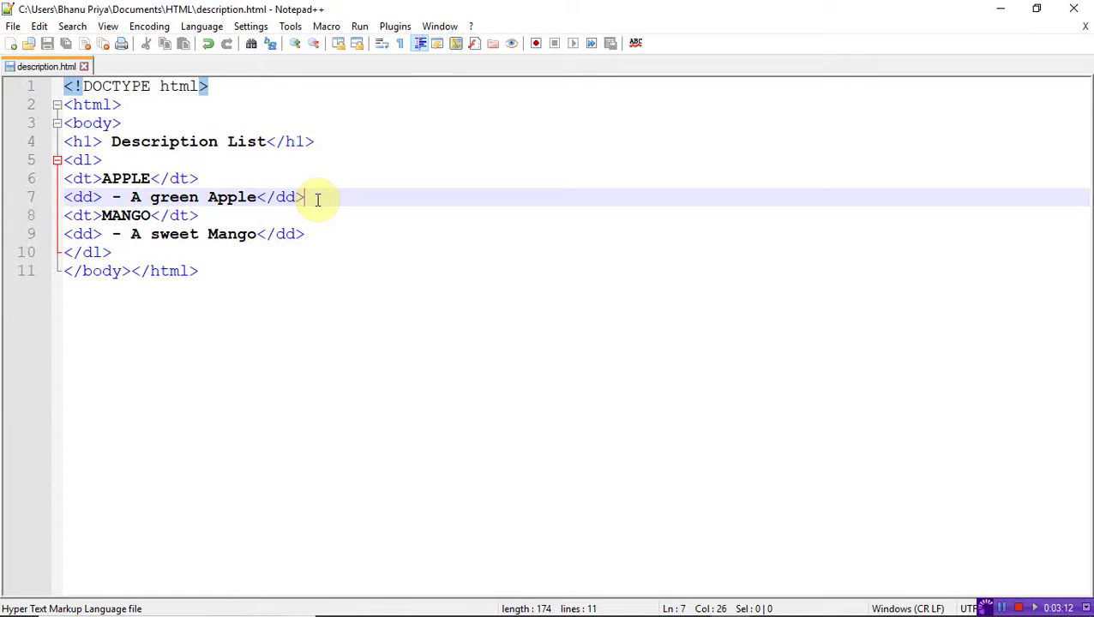
type("<br")
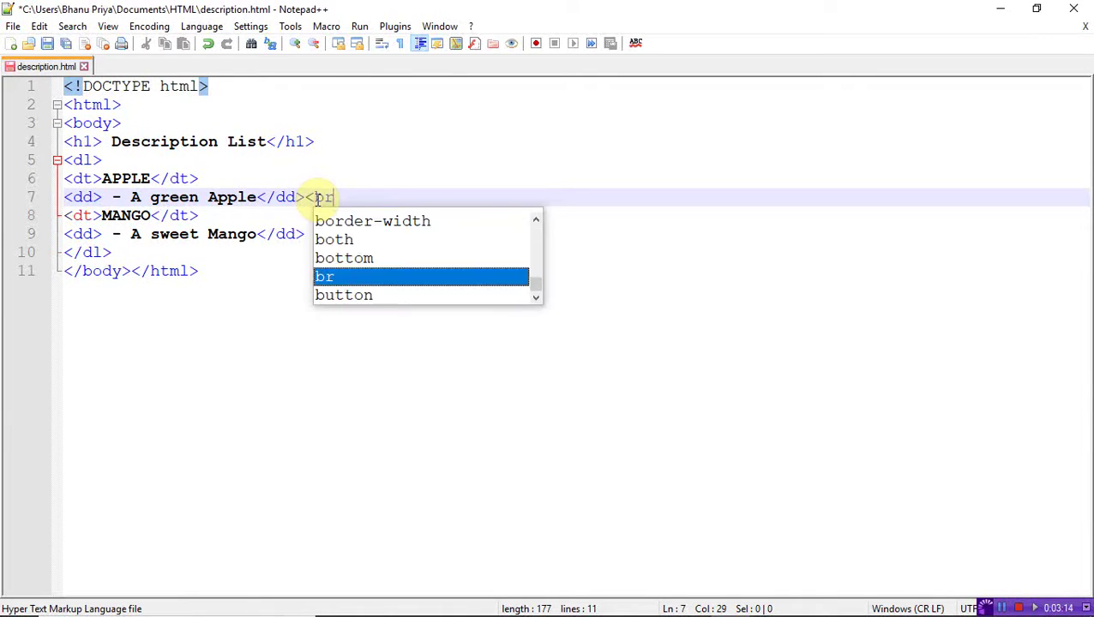
type("><br>")
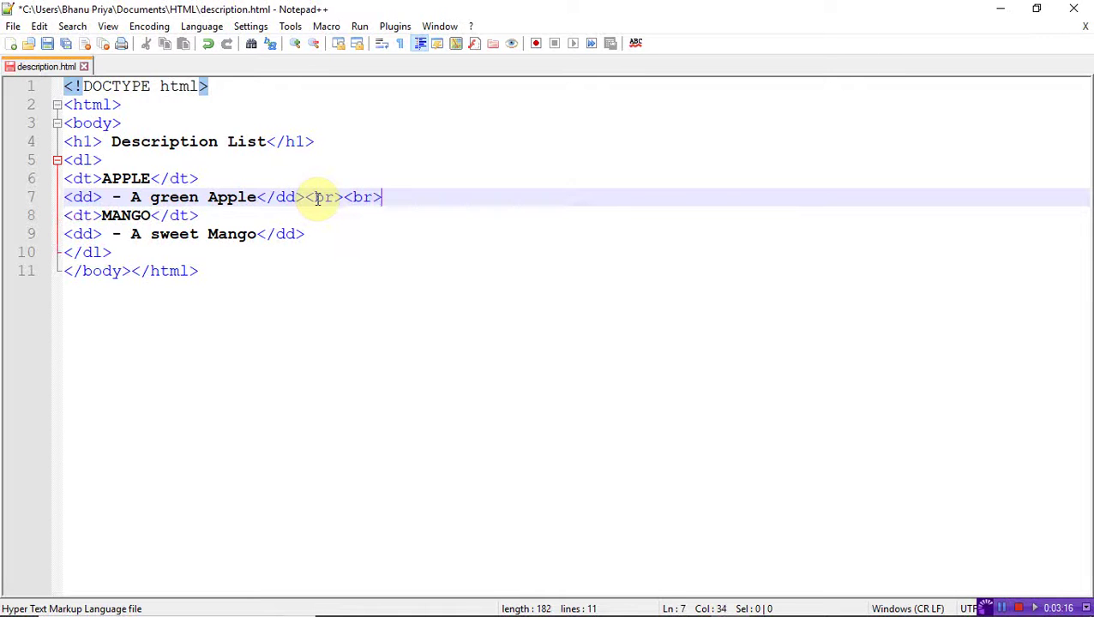
left_click(47, 42)
left_click(769, 604)
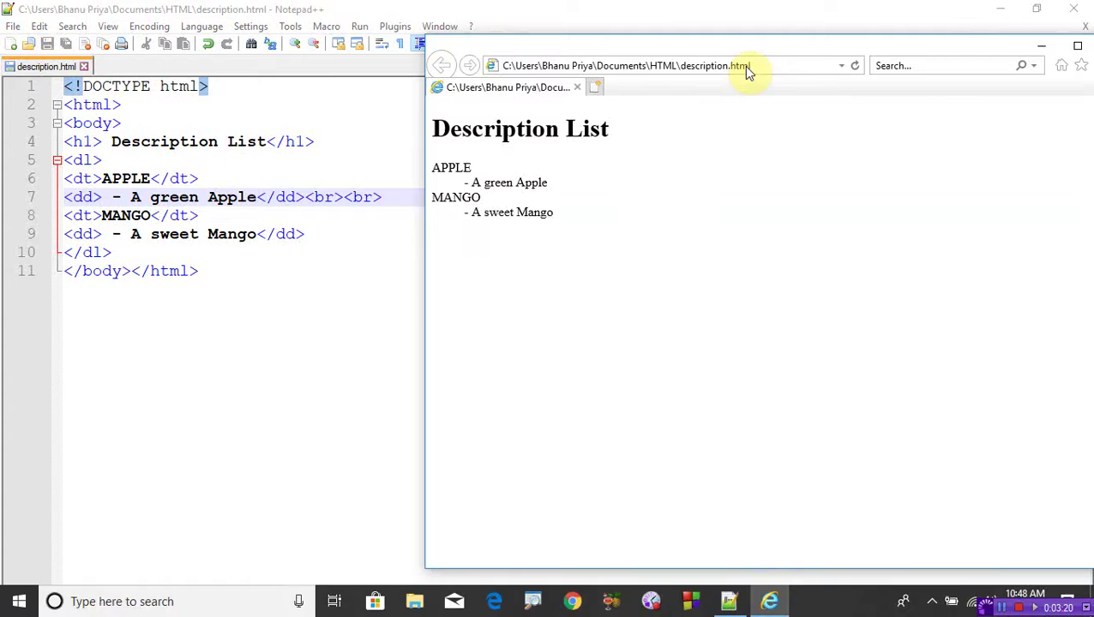
left_click(854, 66)
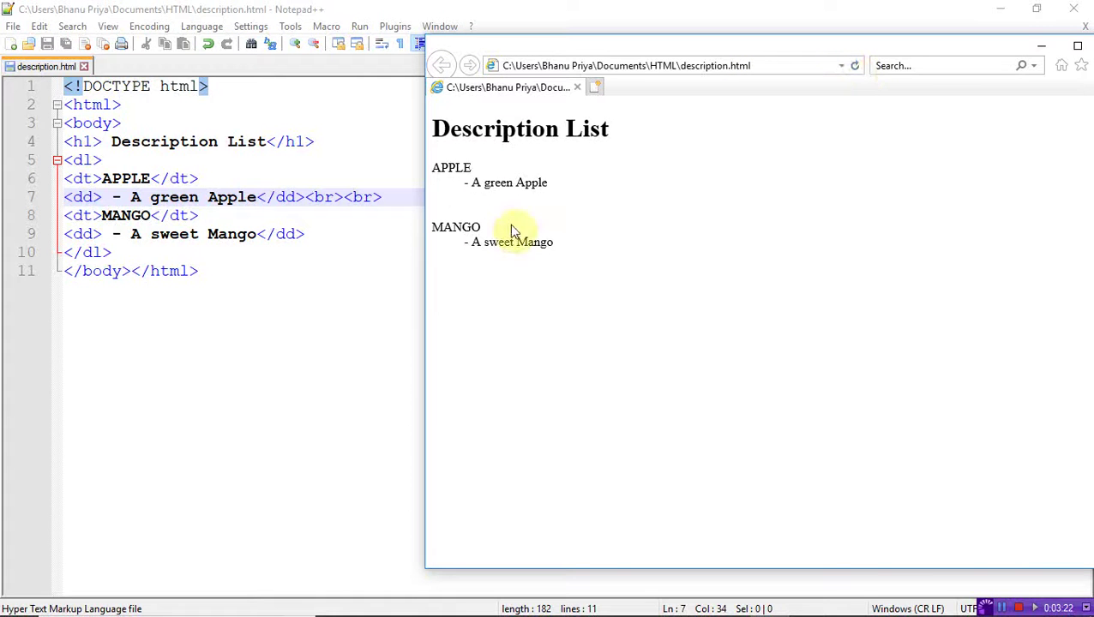
Add a <br> after the APPLE term
left_click(248, 177)
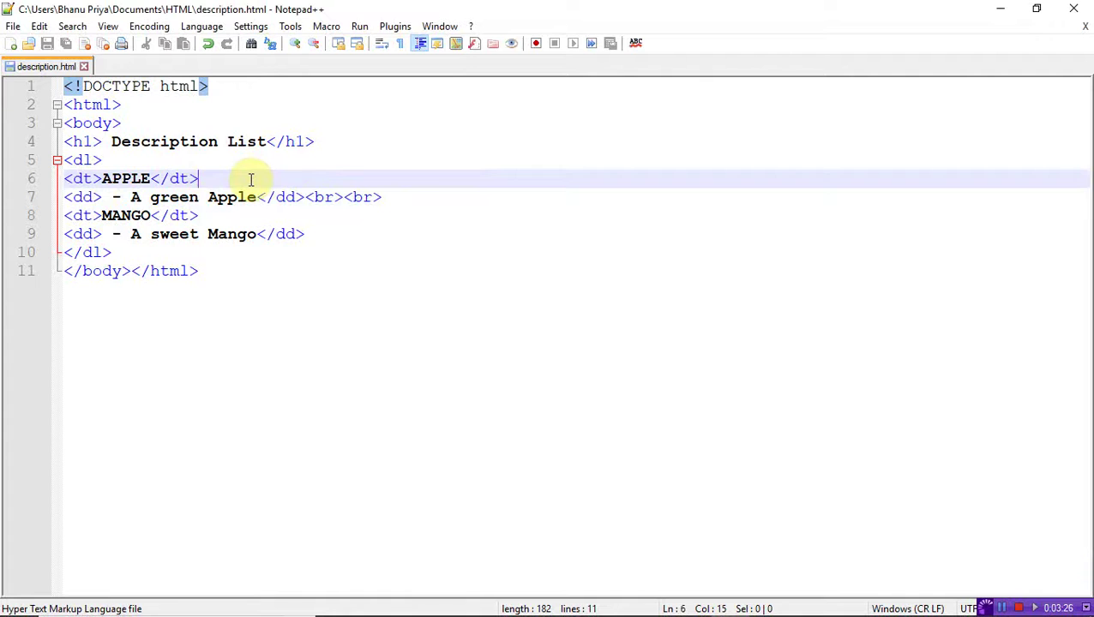
type("<br>")
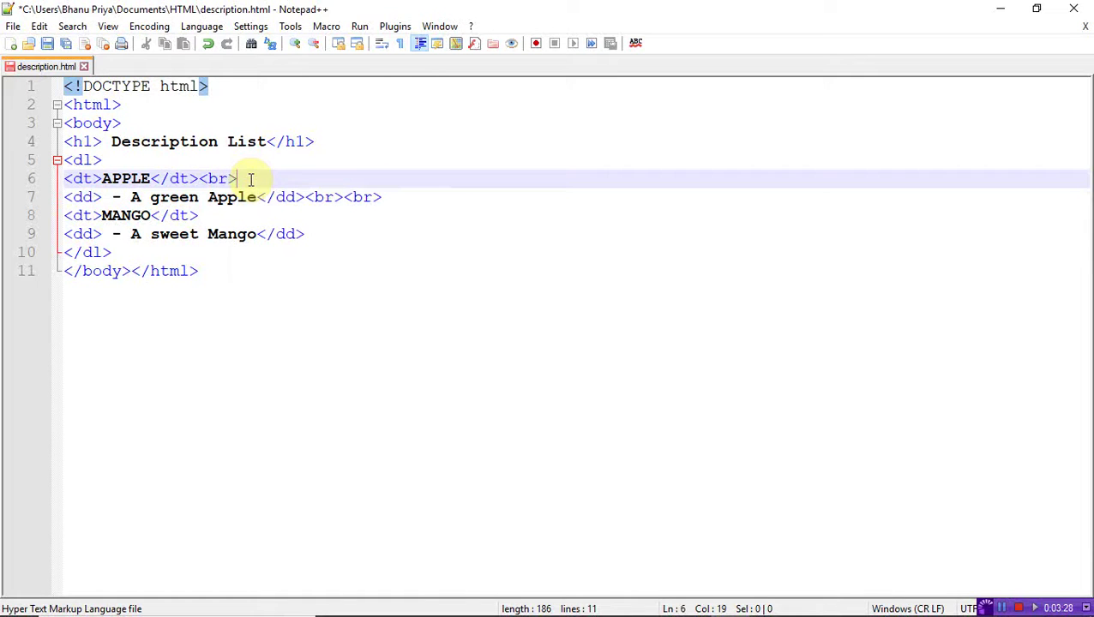
key("Down")
key("Down")
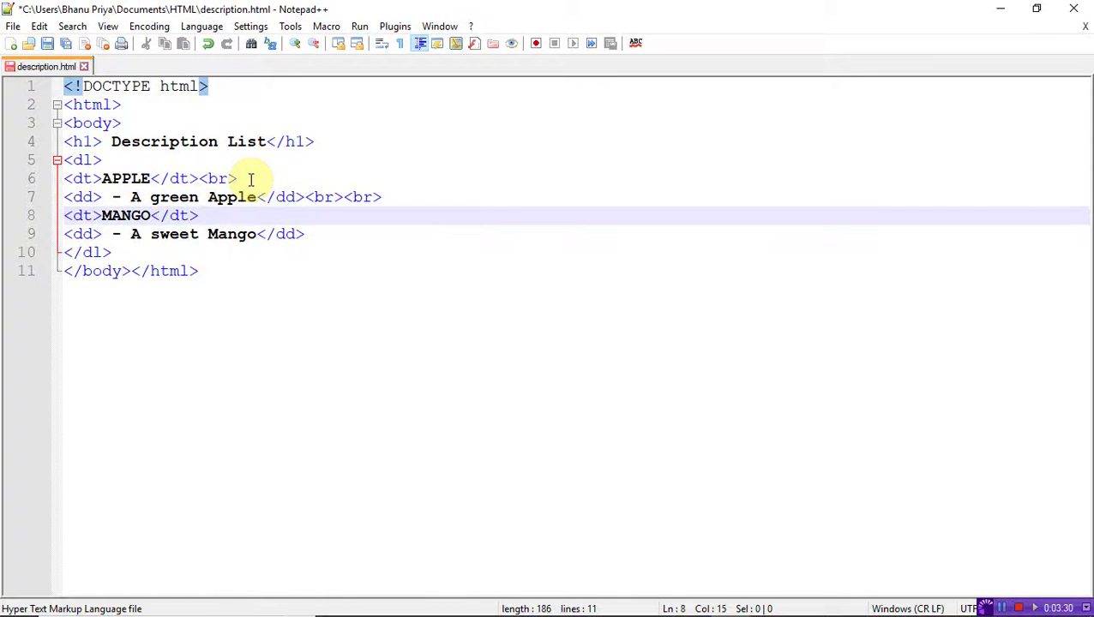
type("<br>")
Save description.html and refresh Internet Explorer to show the added spacing
left_click(47, 43)
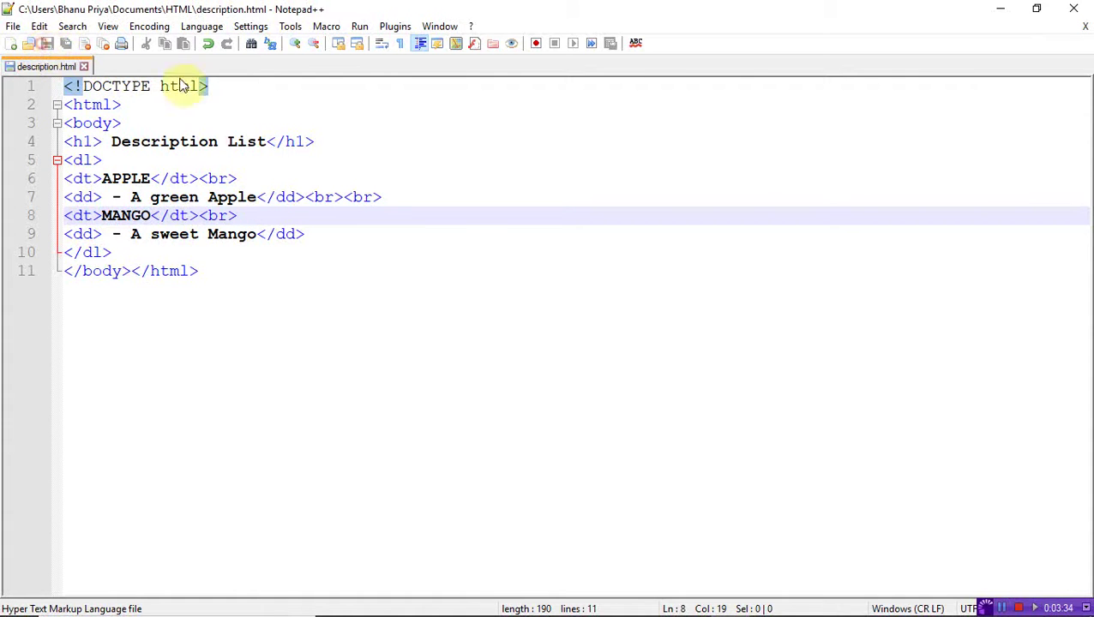
left_click(765, 597)
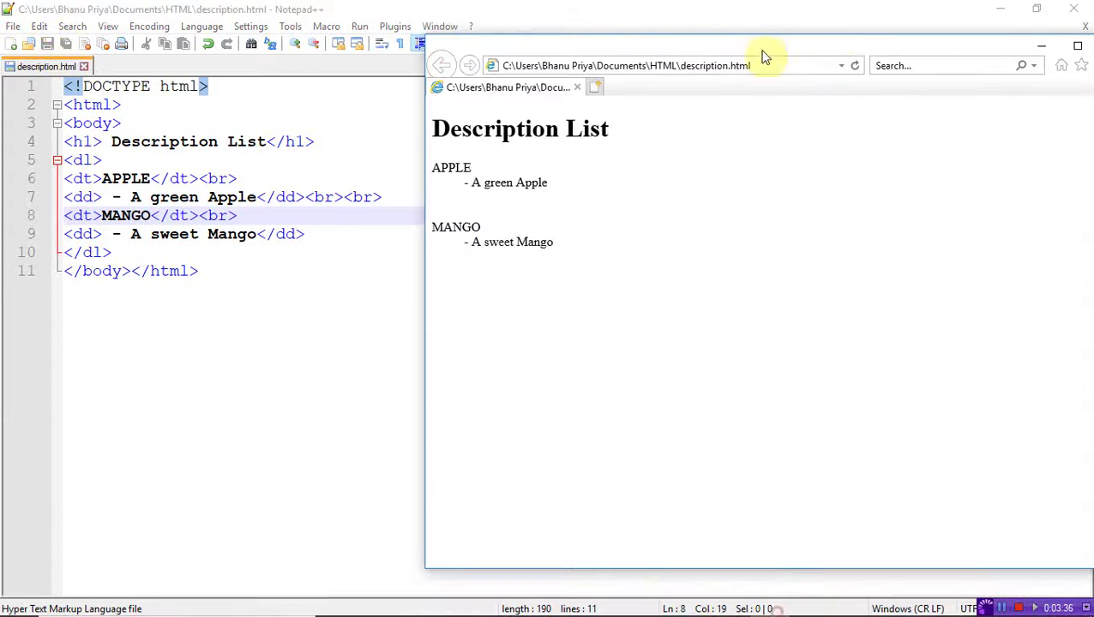
left_click(856, 66)
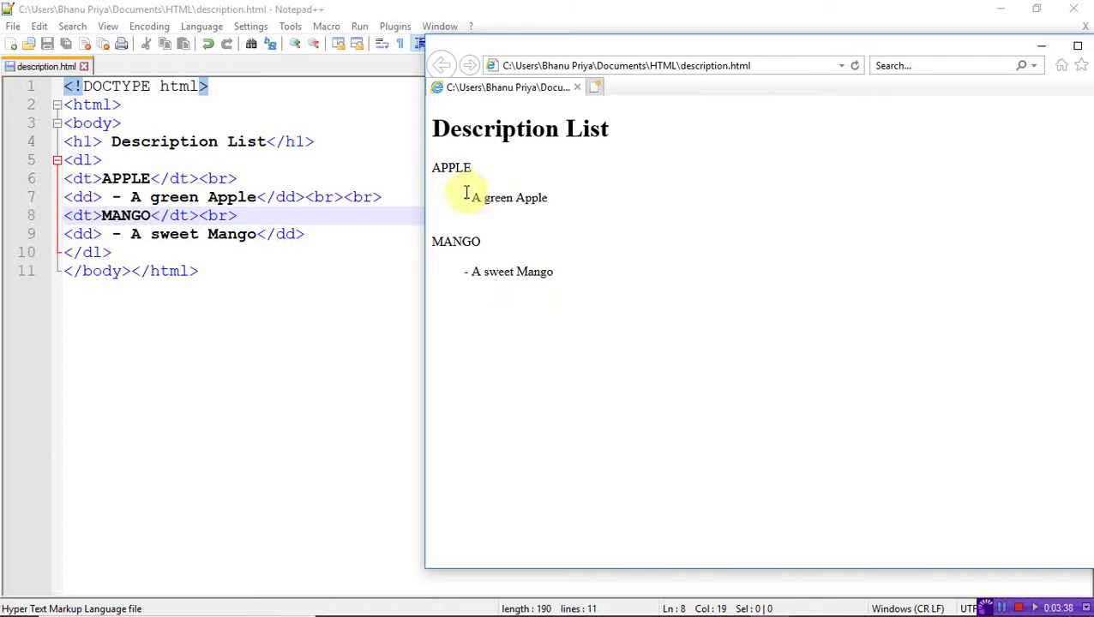